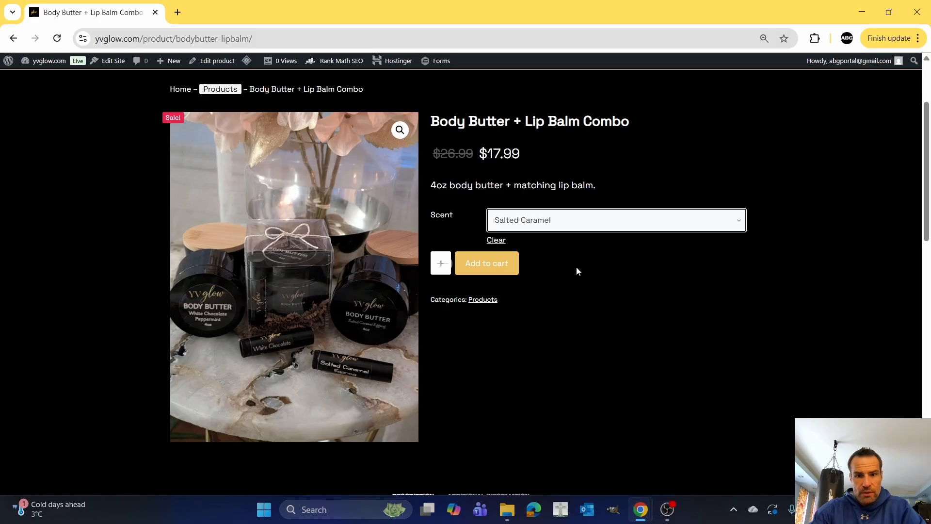
Examine the scent options and description on the existing Body Butter + Lip Balm Combo product page.
click(588, 227)
click(655, 185)
scroll(399, 321, down, 8)
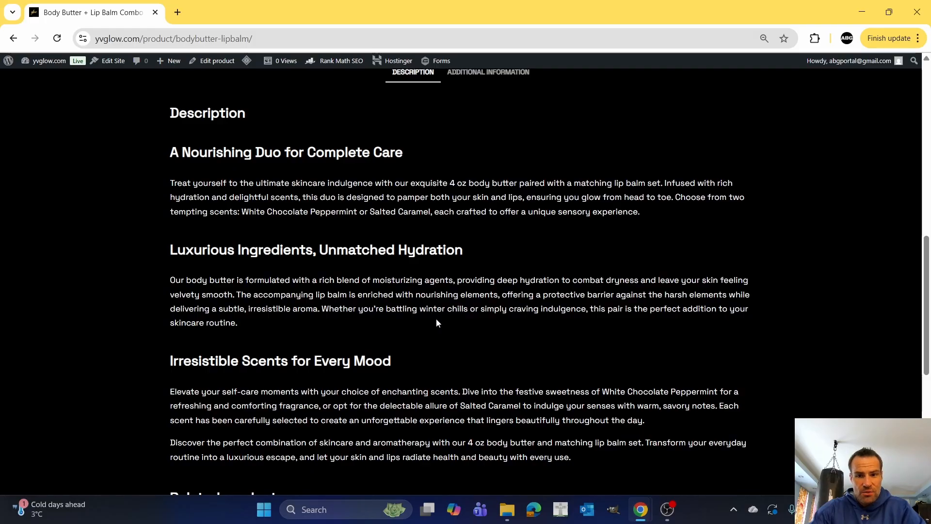
scroll(437, 322, down, 2)
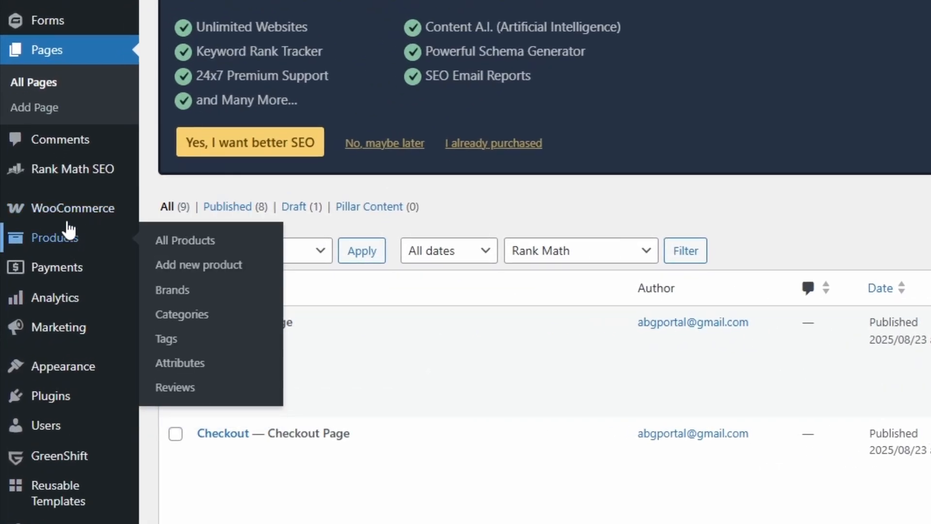
Go to the store's product list and start adding a new product.
mouse_move(50, 254)
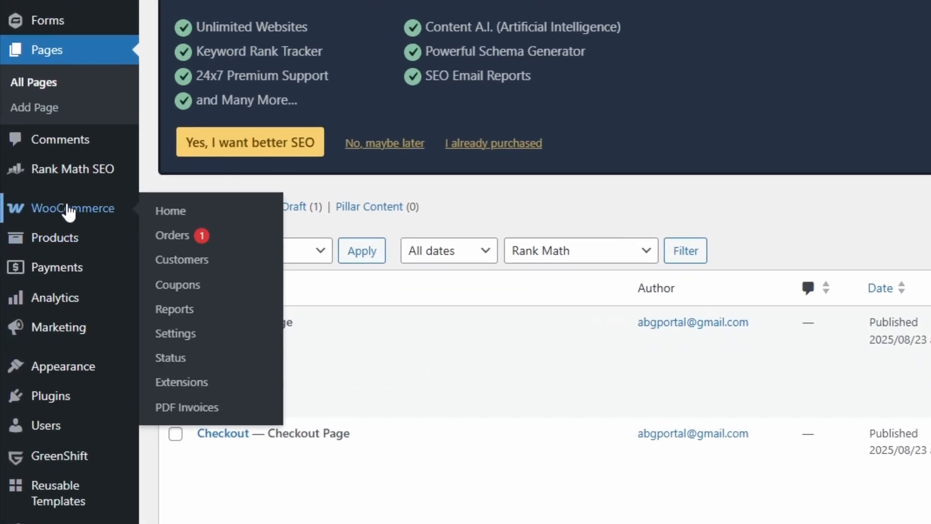
click(56, 243)
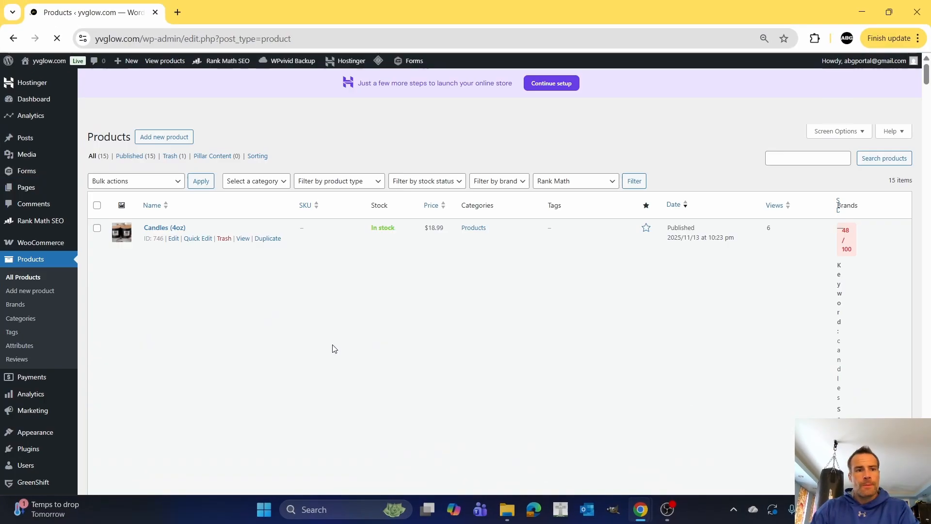
scroll(333, 340, down, 2)
scroll(327, 333, up, 2)
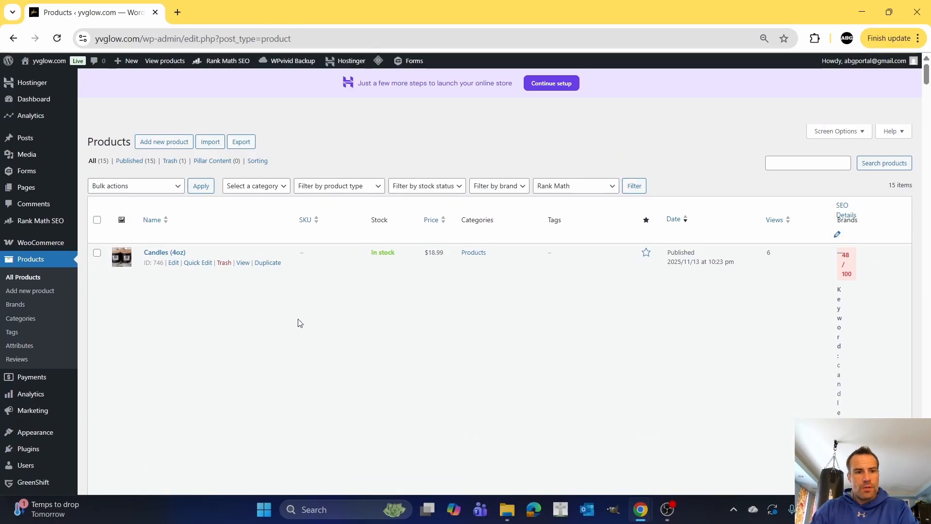
click(172, 144)
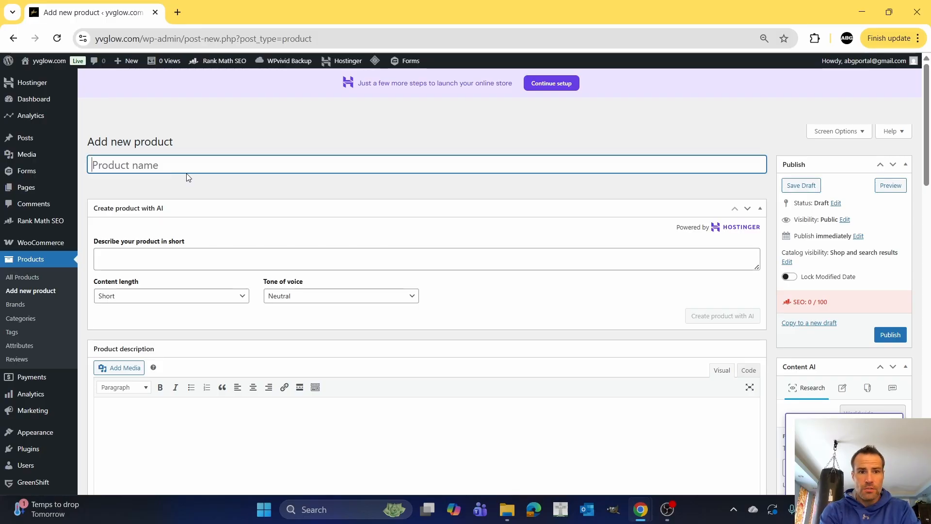
Name the new product "Body Butter + Lip Balm Combo".
text(Body )
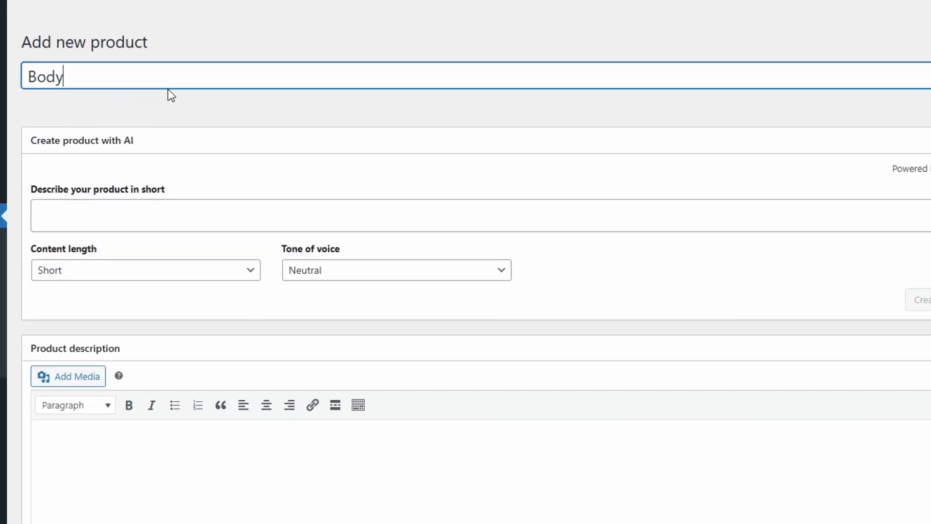
text(Butter + )
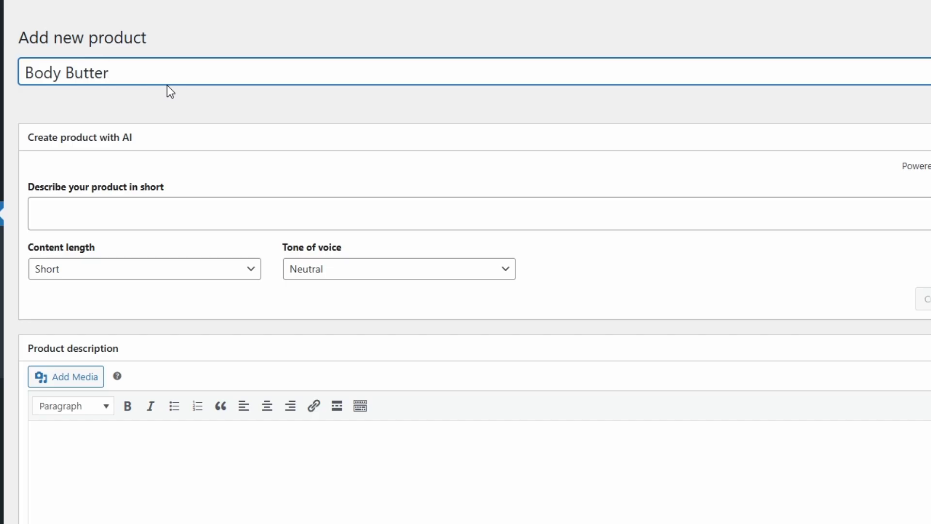
text(Lip Ba)
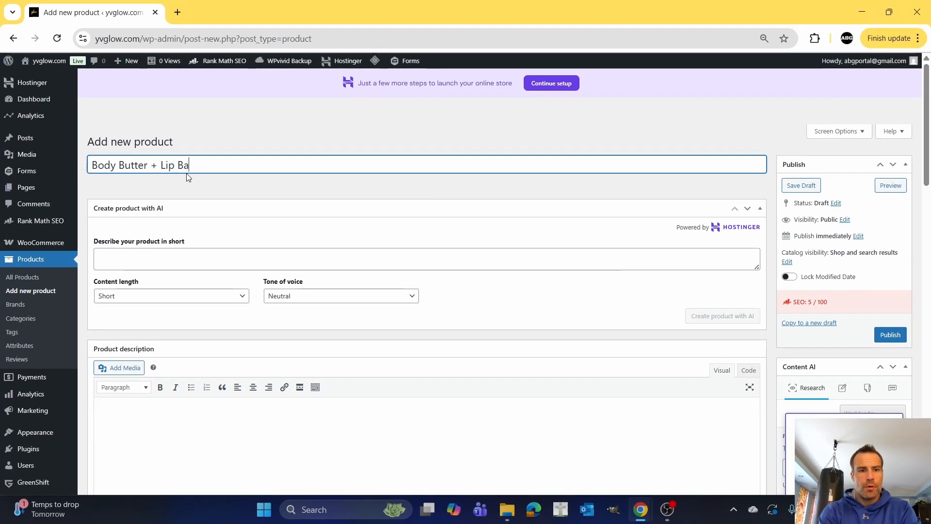
text(lm Combo)
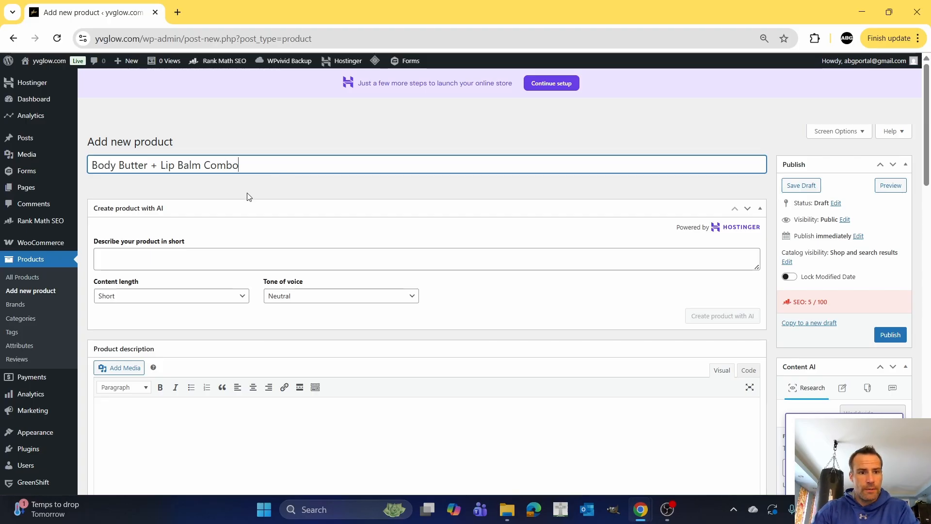
Enter the AI product prompt "4 oz body butter with matching lip balm in 2 scents. White chocolate peppermint, or salted caramel".
click(205, 257)
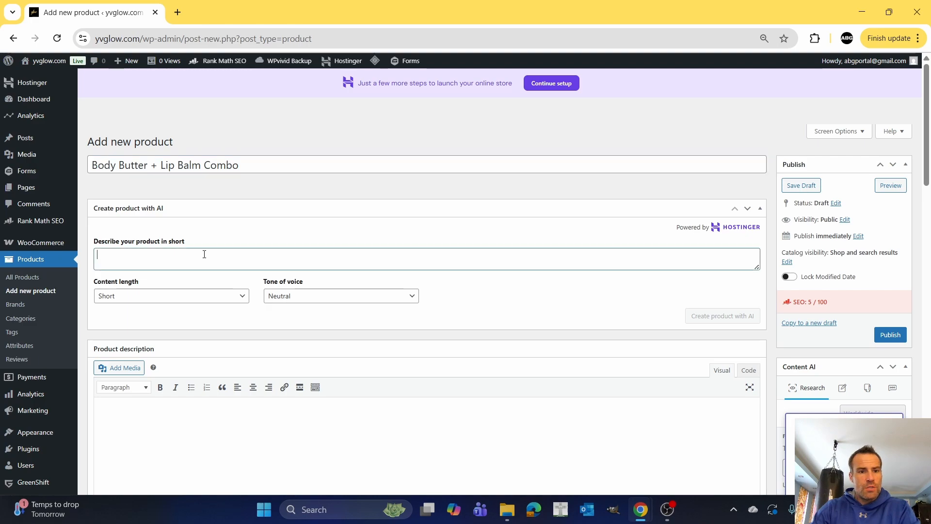
scroll(203, 259, down, 1)
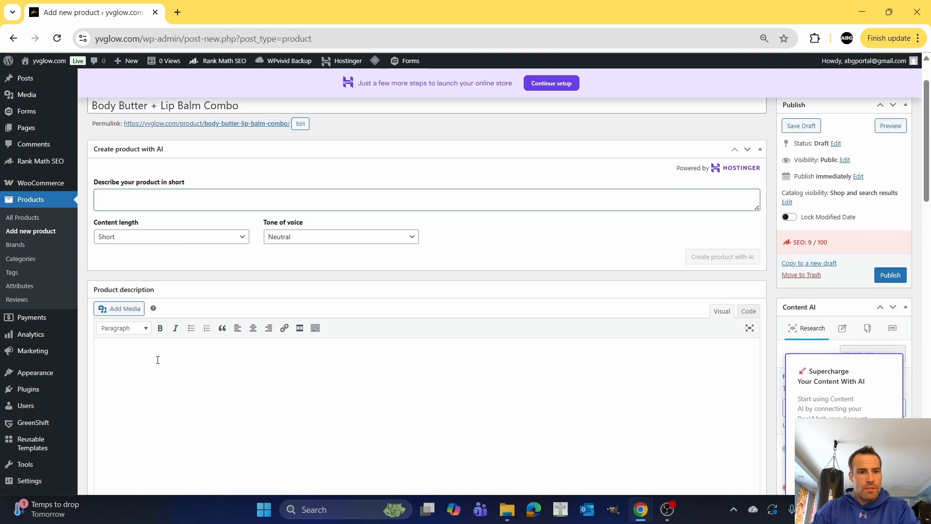
scroll(159, 345, up, 1)
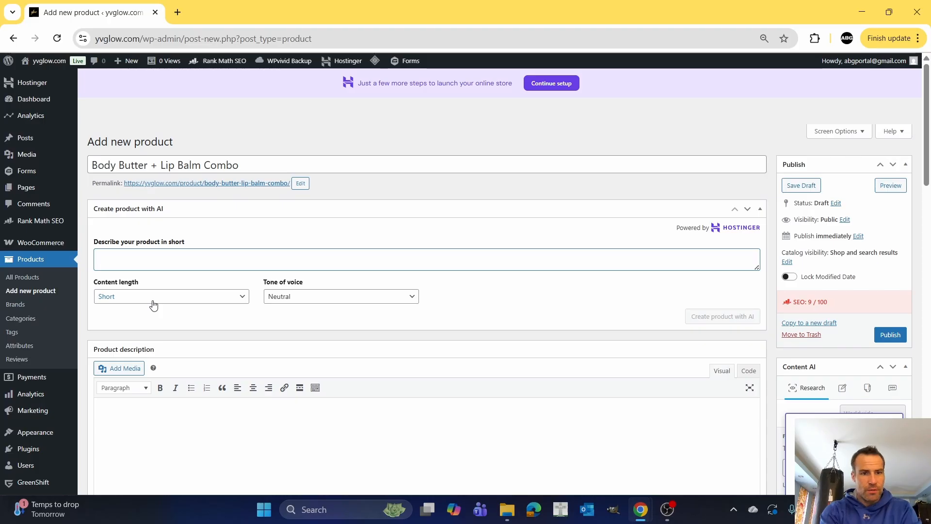
text(4 oz body butter with matching lip balm in 2 scents. White cho)
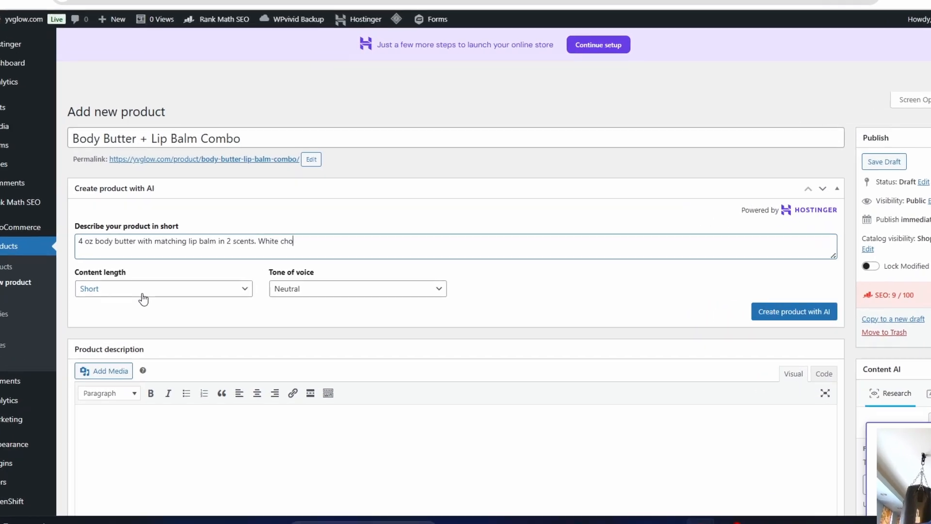
text(colate pe)
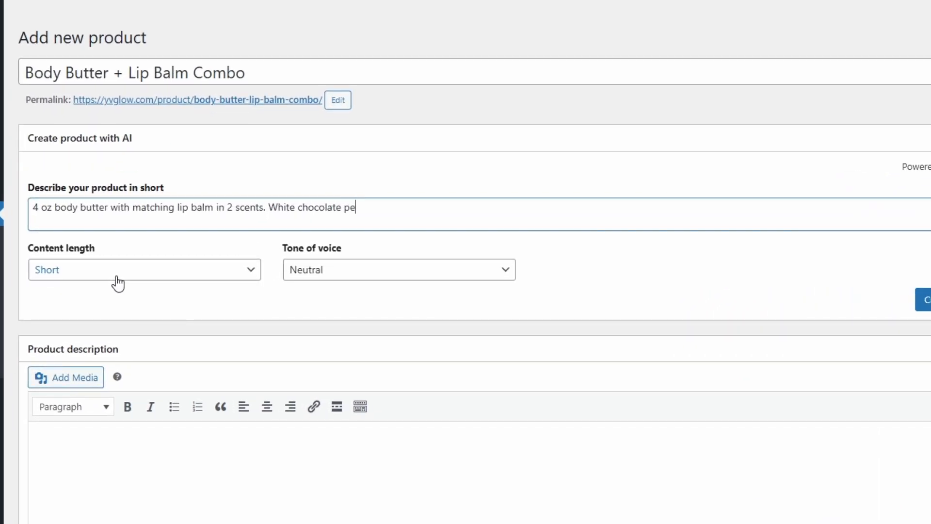
text(ppermint, or salted caramel)
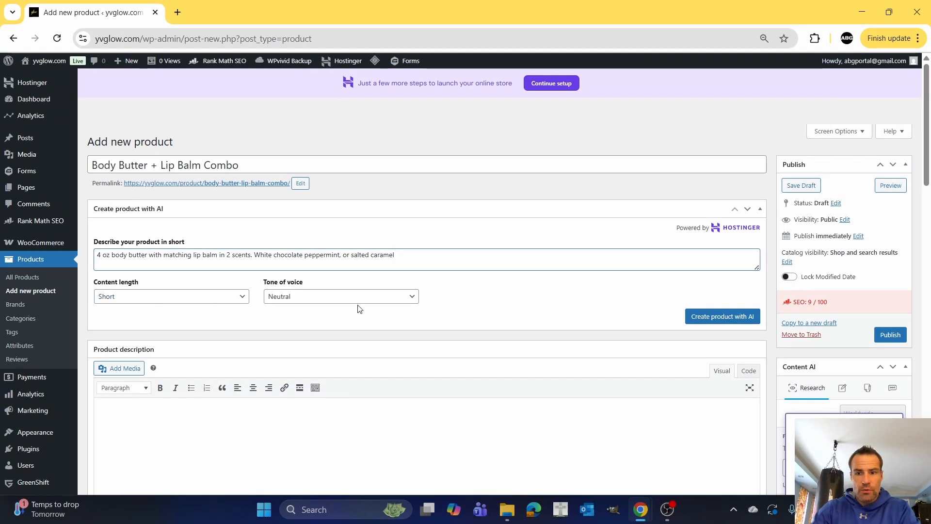
Set the tone of voice to Friendly and generate the product content with AI.
click(361, 301)
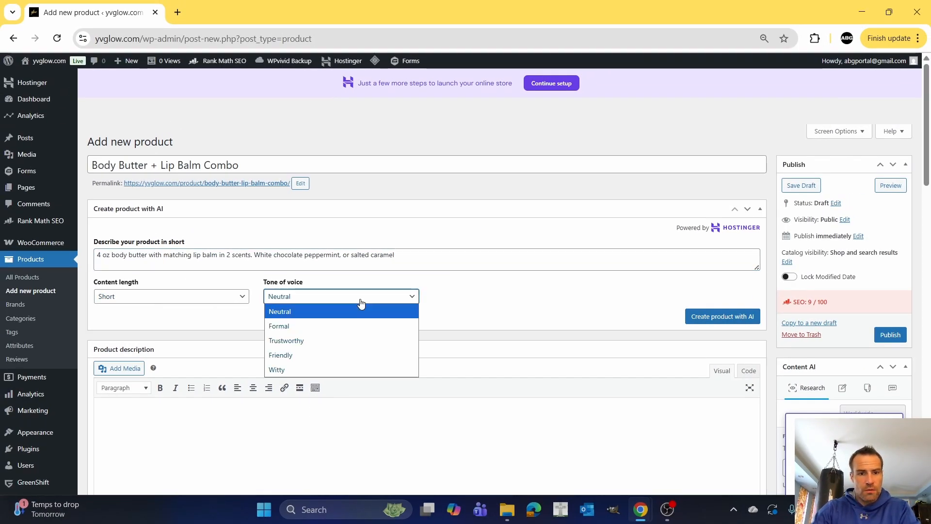
click(345, 355)
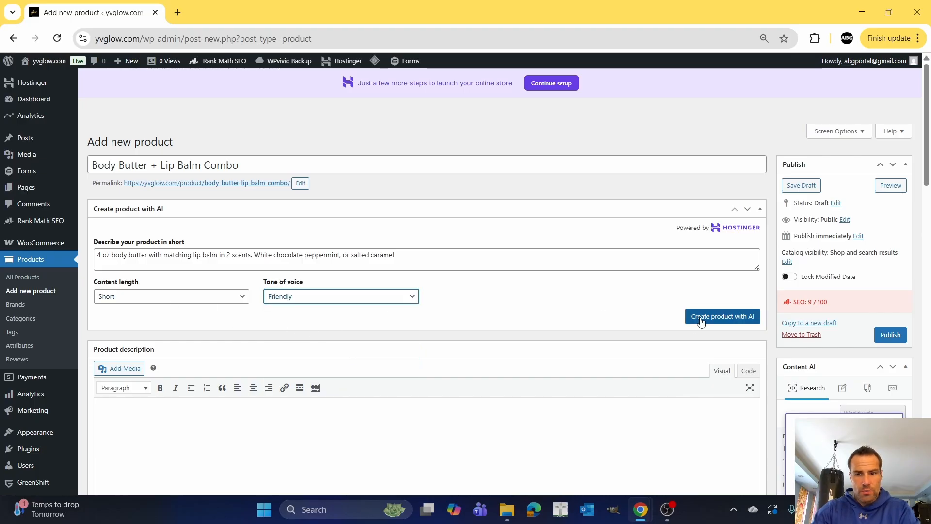
click(724, 316)
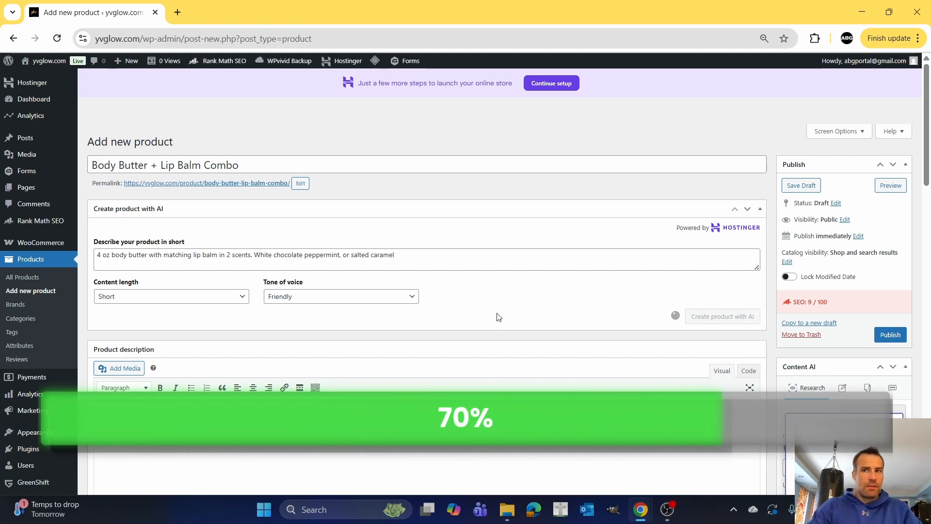
Review the generated product description and the regular and sale price fields of the simple product.
scroll(410, 371, down, 2)
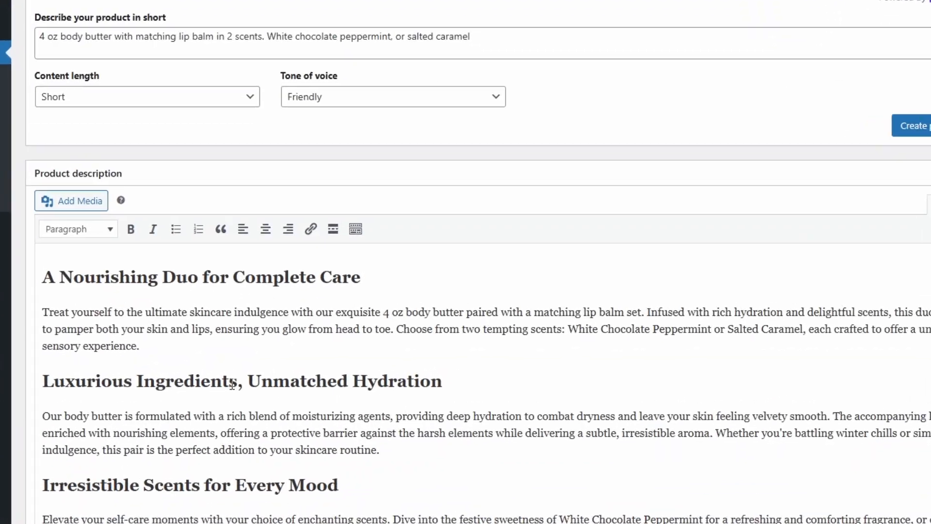
scroll(189, 321, down, 2)
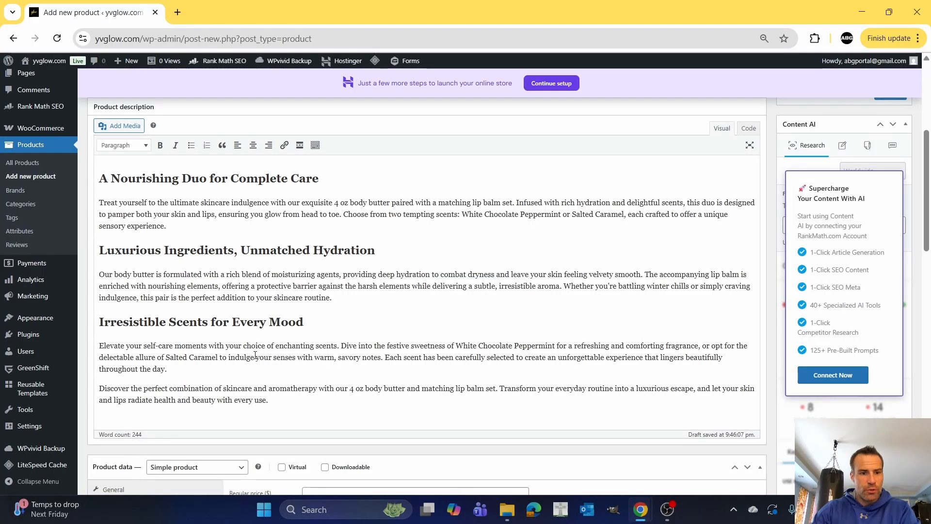
scroll(267, 355, up, 3)
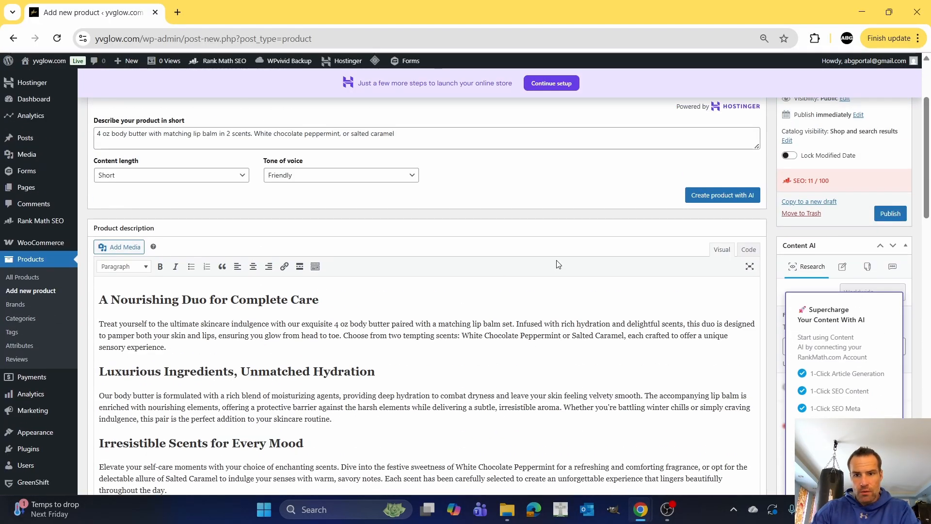
scroll(555, 263, down, 5)
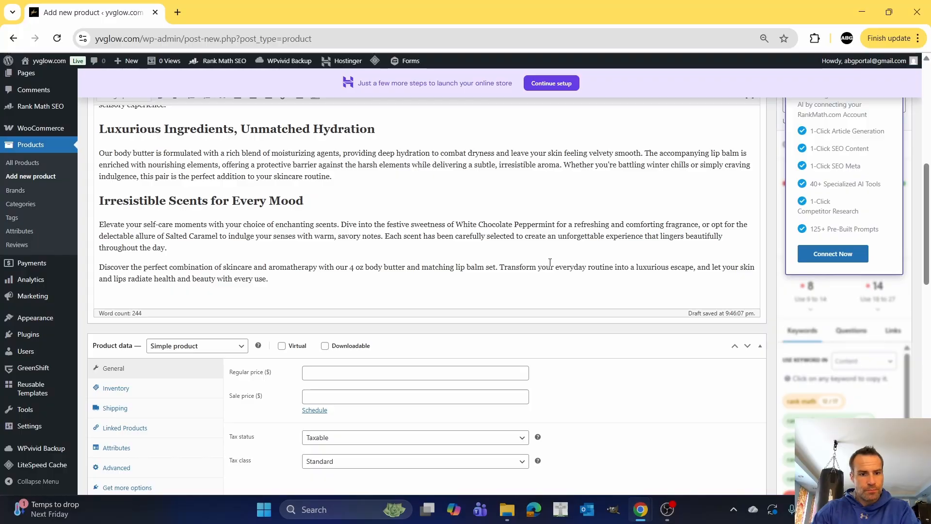
scroll(471, 309, down, 3)
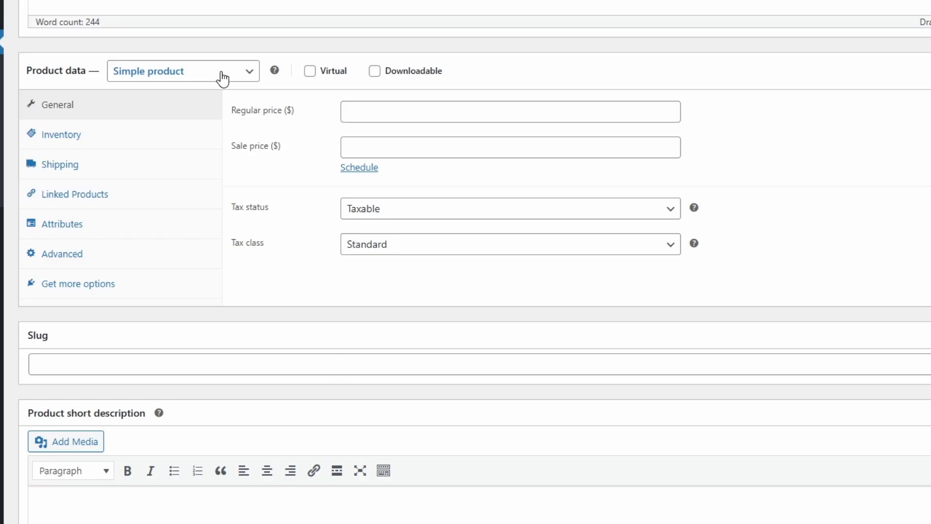
click(391, 112)
click(379, 146)
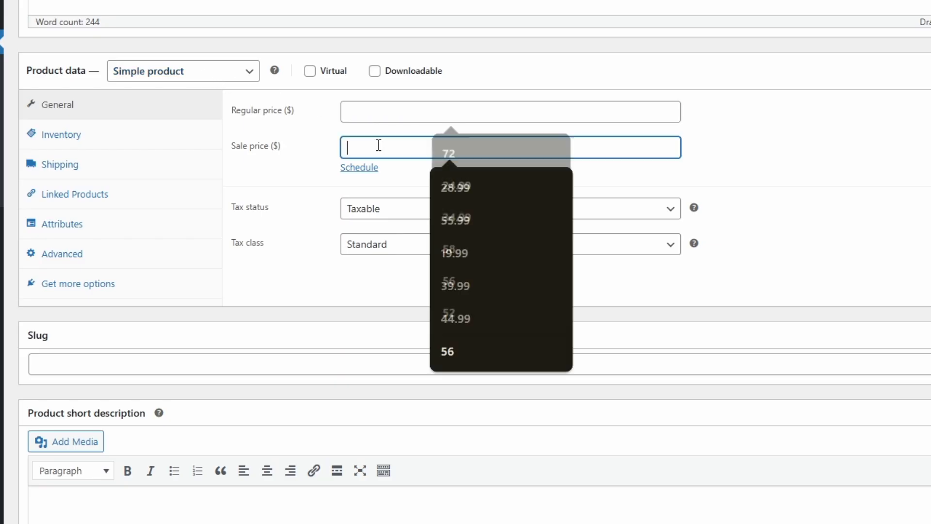
click(379, 112)
click(880, 142)
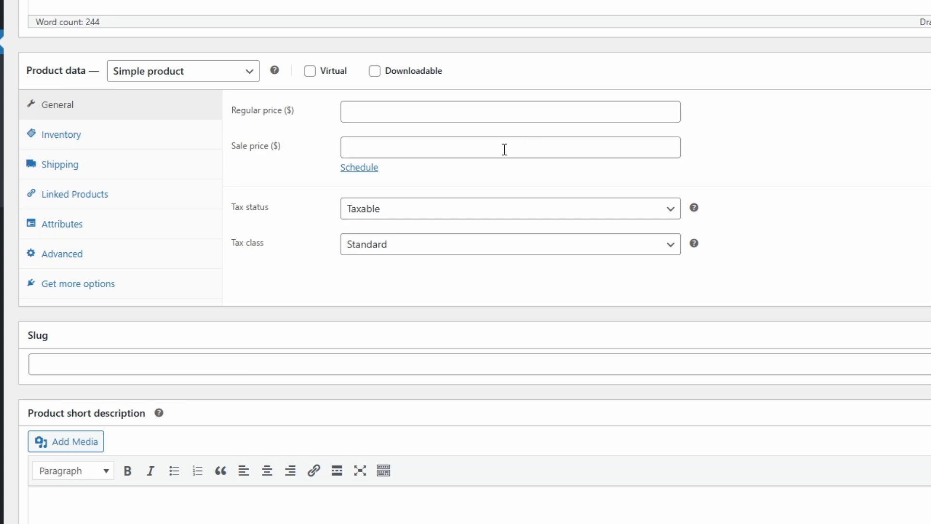
scroll(801, 196, up, 5)
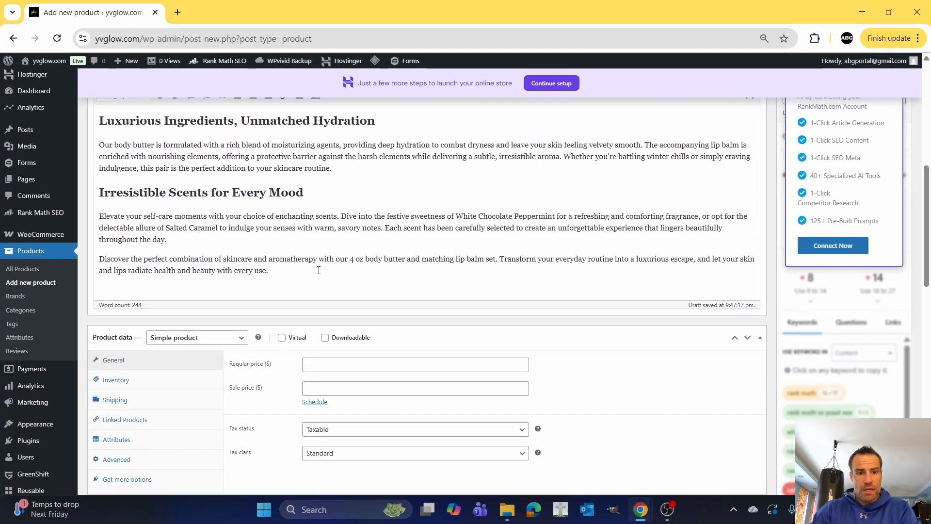
scroll(319, 270, down, 3)
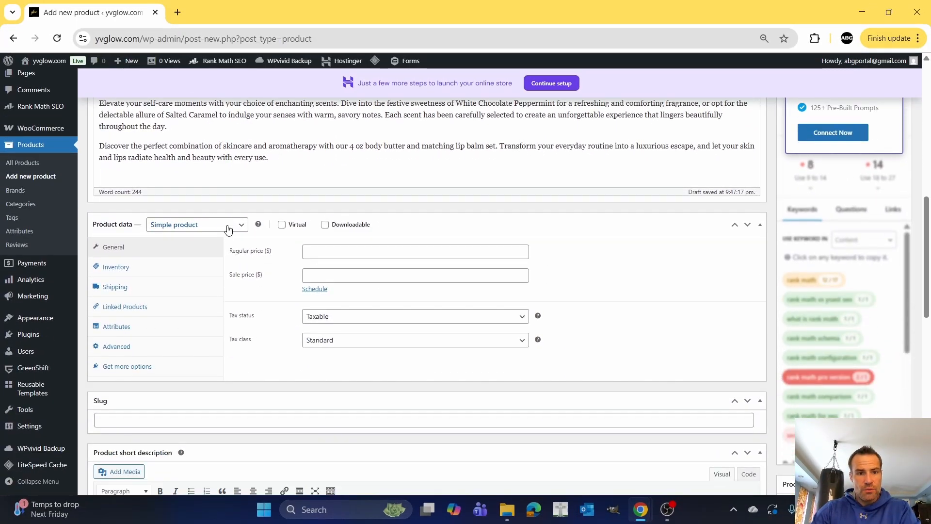
Change the product type to Variable product and check its variations settings.
click(228, 228)
click(189, 296)
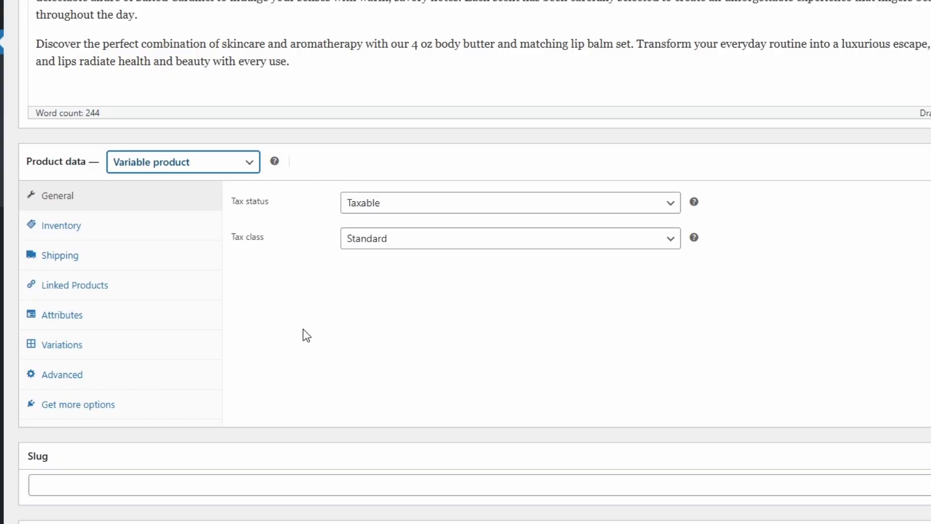
click(79, 353)
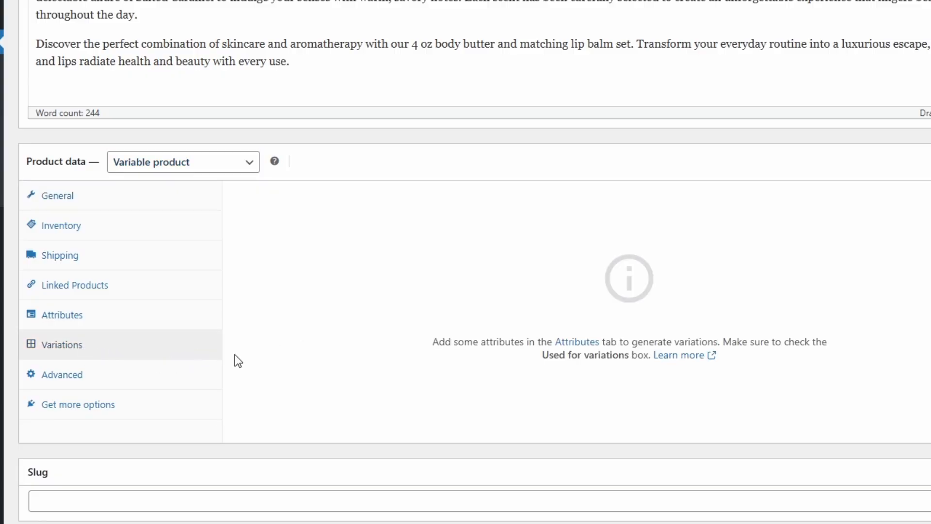
Add a Scent attribute with the values "White Chocolate Peppermint | Salted Caramel" and save it.
click(80, 315)
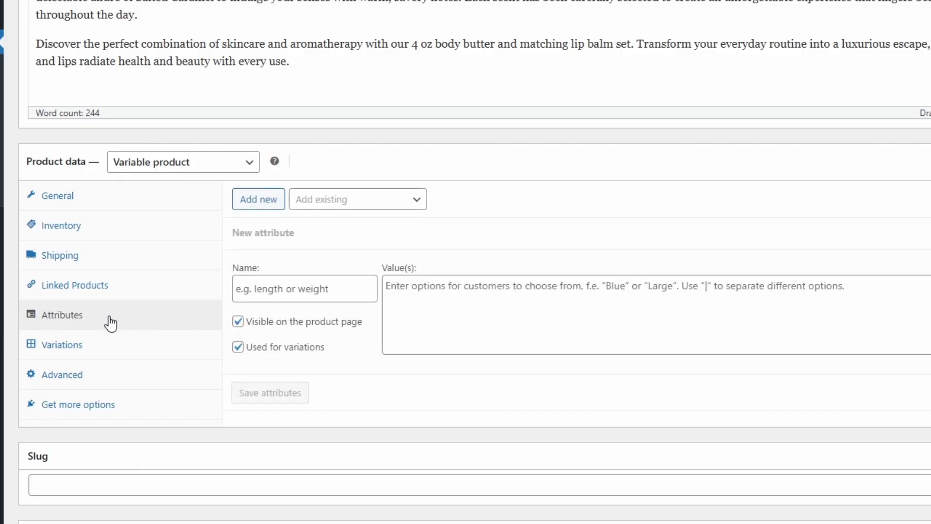
click(292, 289)
text(Scent)
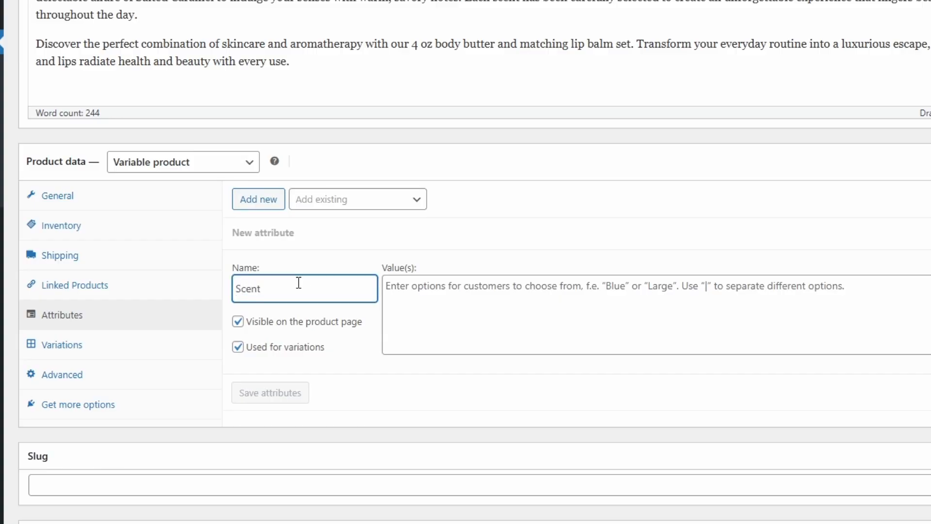
click(438, 295)
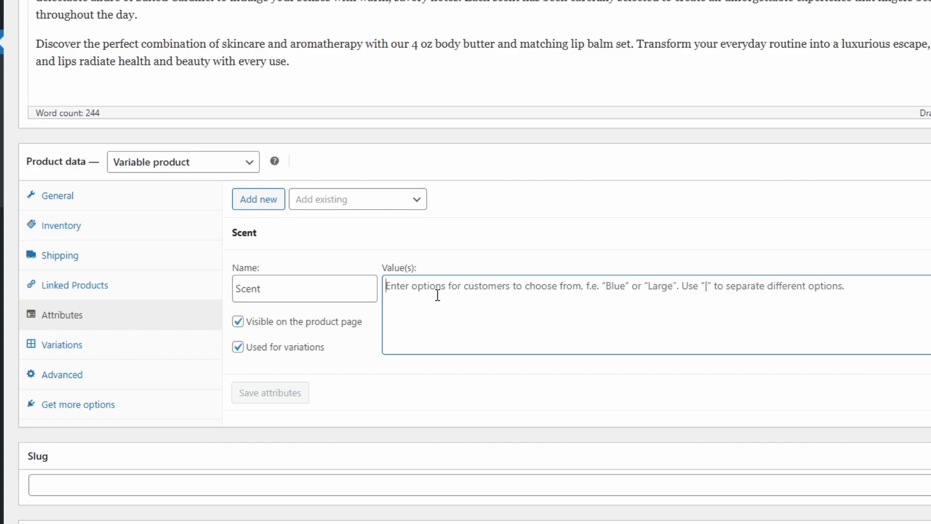
text(White Chocolat)
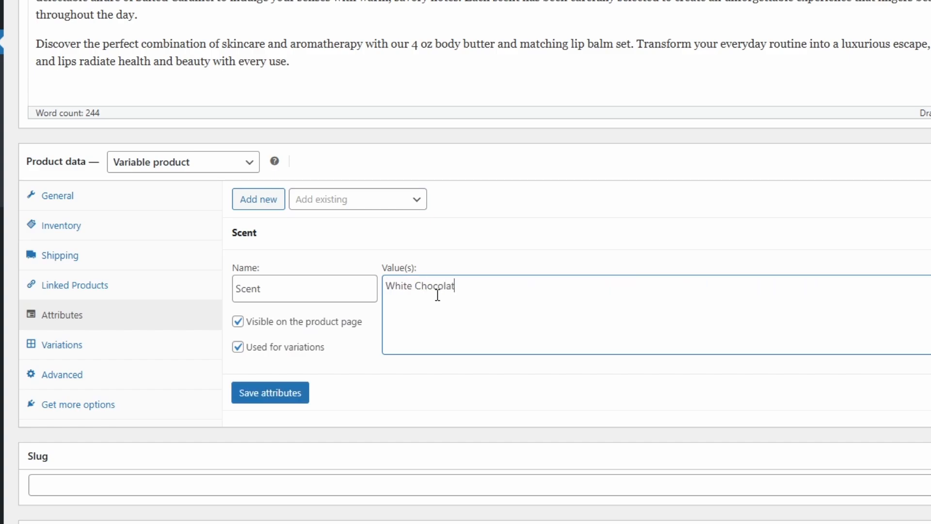
text(e Peppermint | Salted Caramel)
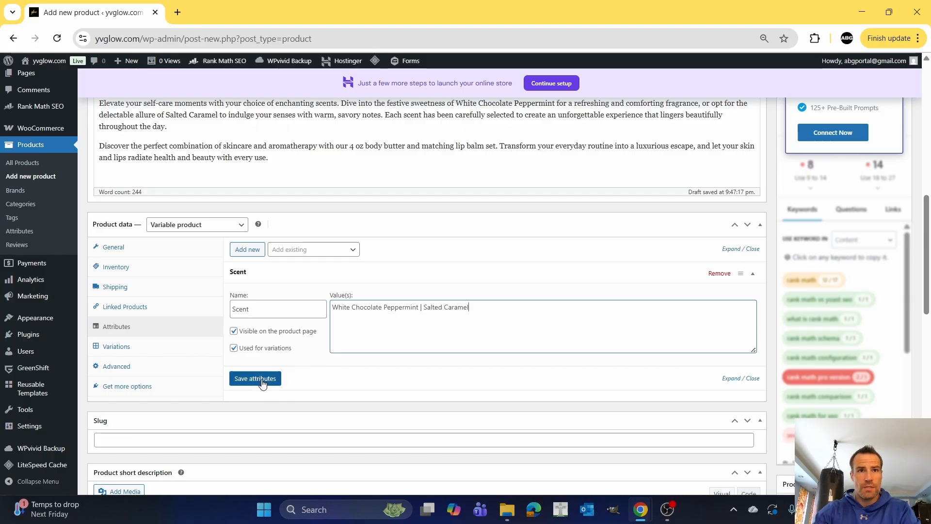
click(262, 383)
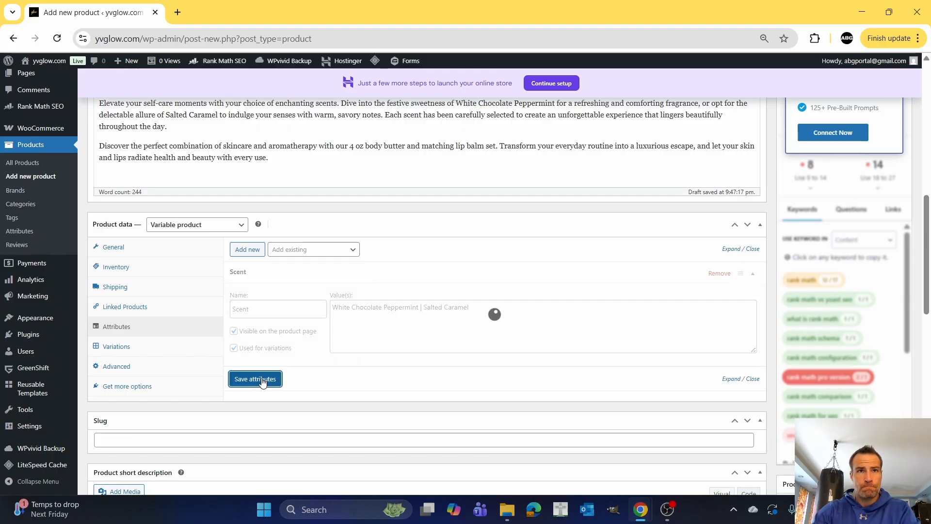
Generate the product variations from the saved Scent attribute and confirm.
click(113, 348)
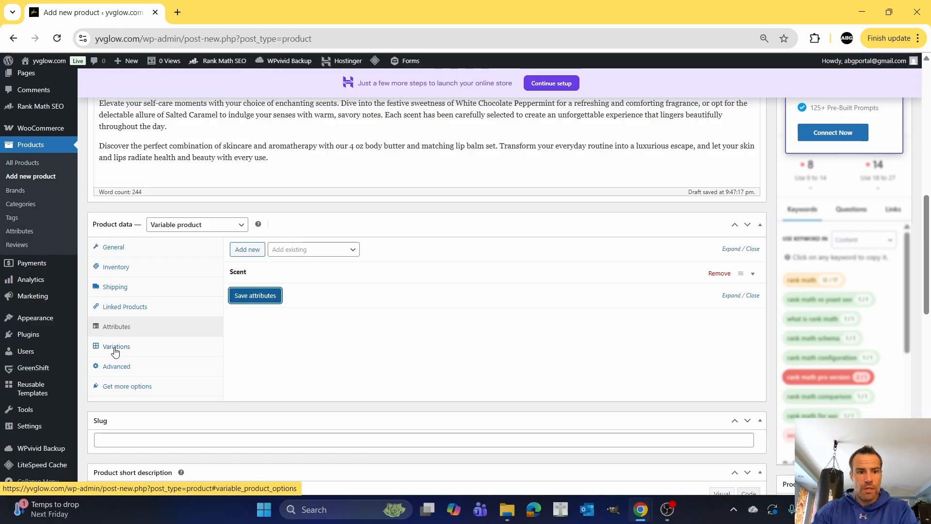
click(115, 350)
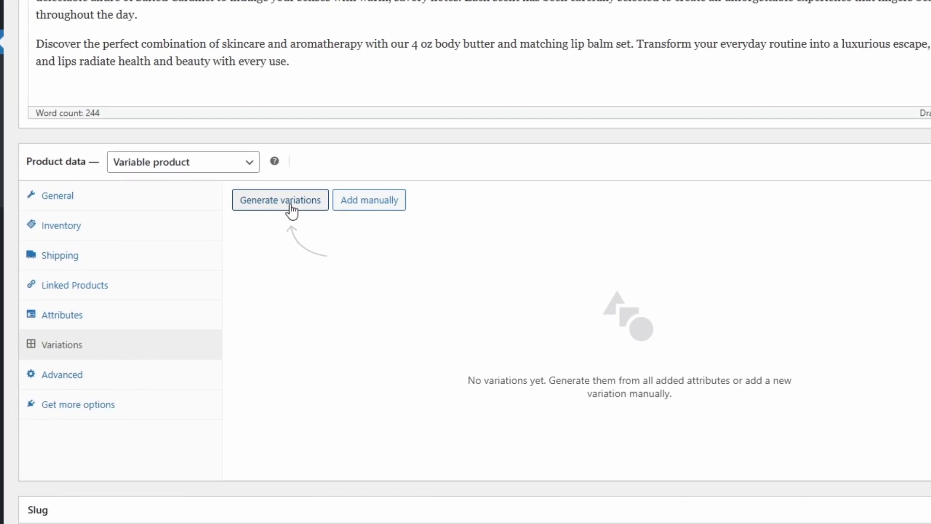
click(291, 212)
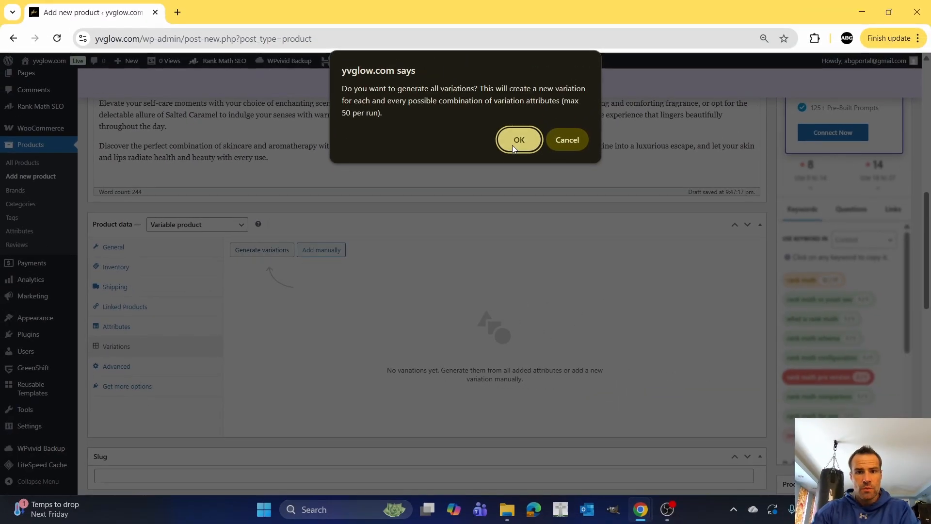
click(516, 140)
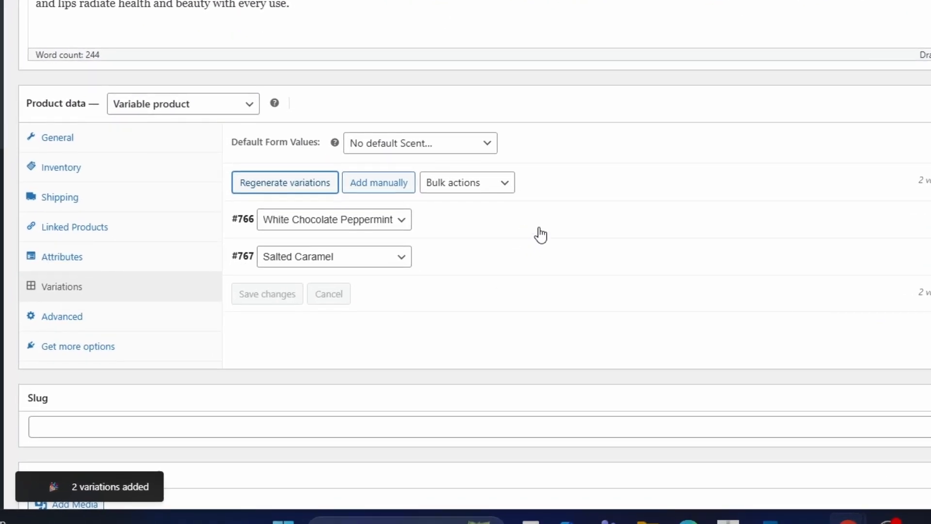
Set the White Chocolate Peppermint variation's regular price to 26.99 and sale price to 17.99.
click(492, 228)
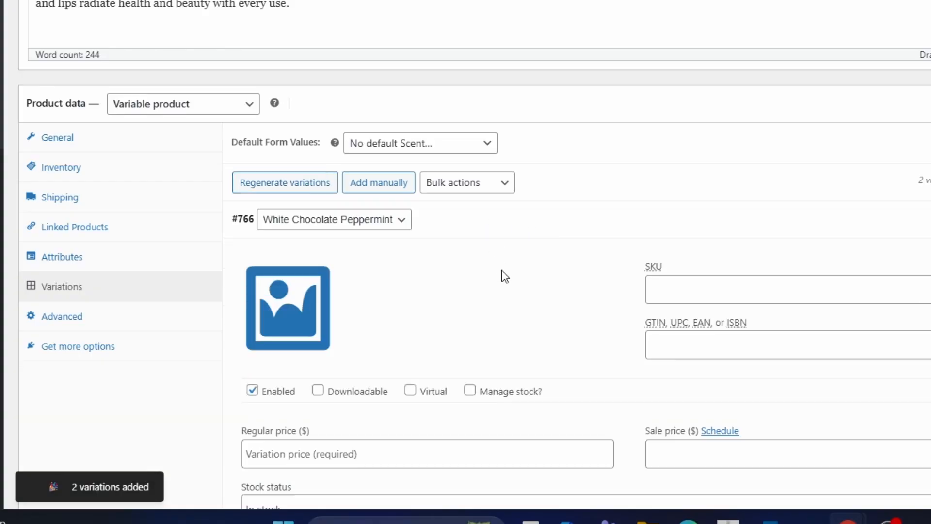
scroll(502, 270, down, 3)
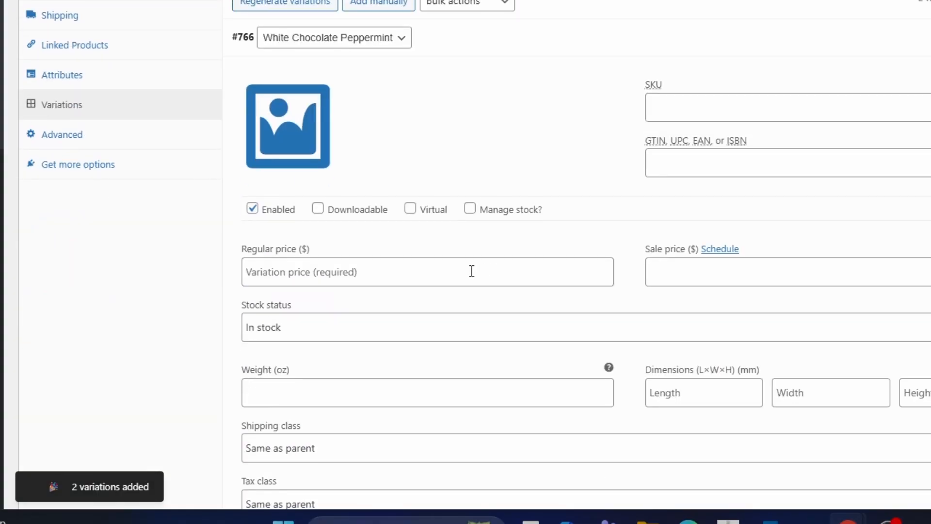
click(427, 280)
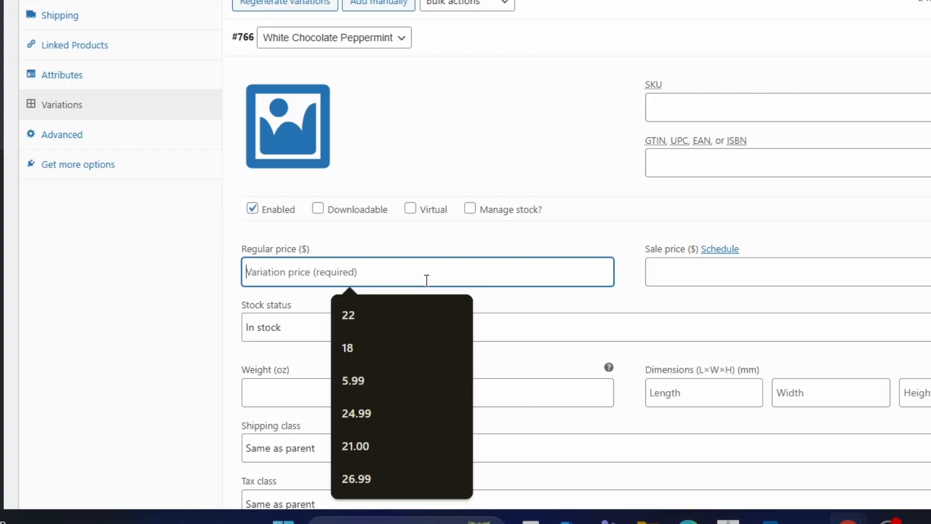
text(26.99)
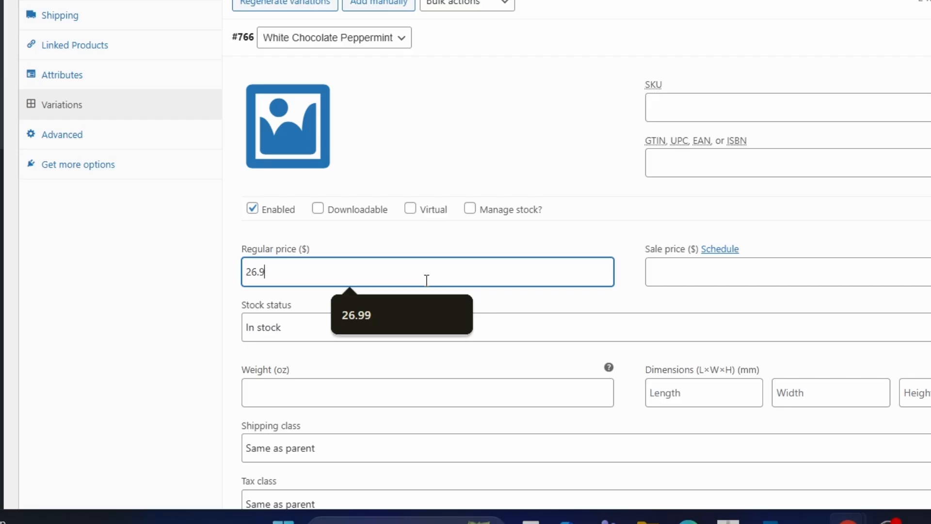
click(673, 275)
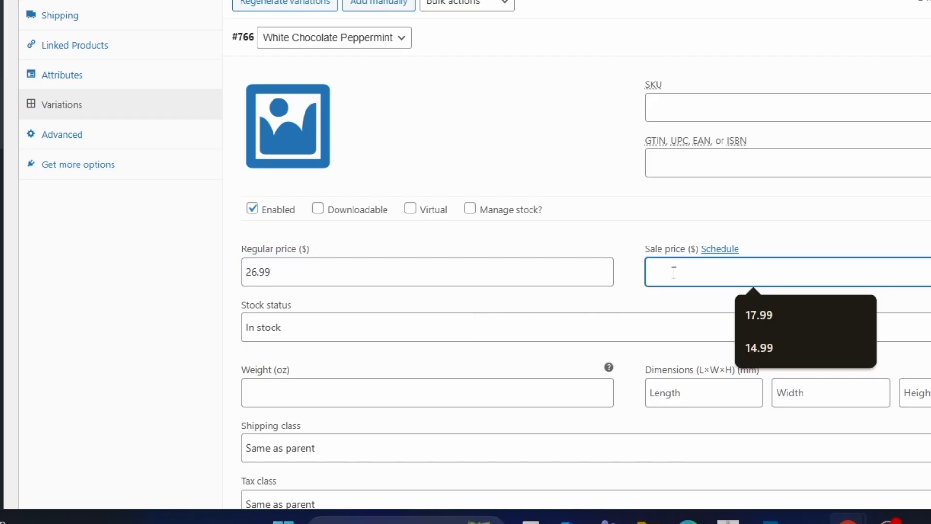
text(17.99)
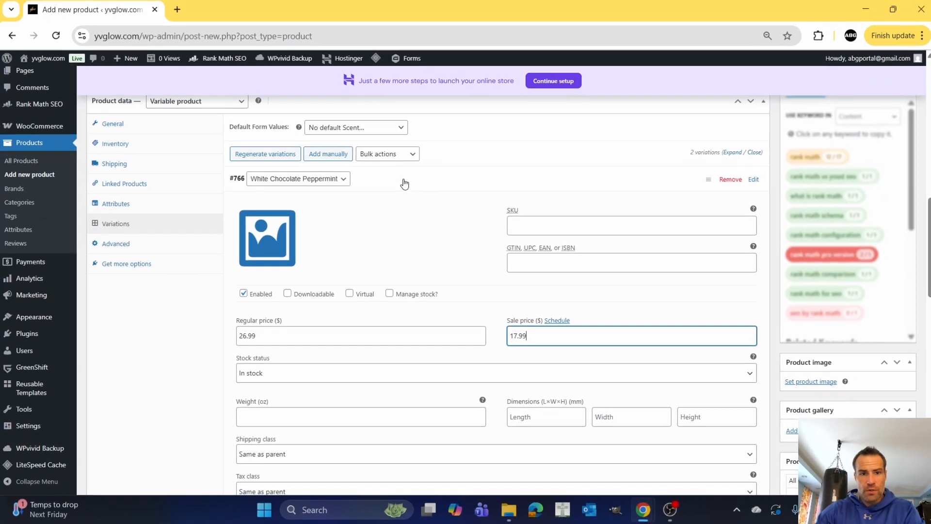
click(491, 42)
Set the Salted Caramel variation's regular price to 26.99 and sale price to 17.99.
click(391, 205)
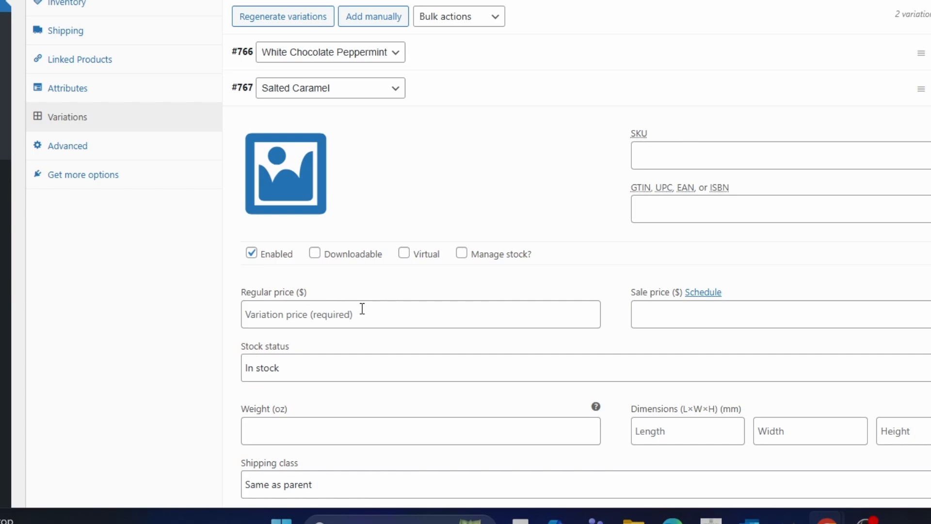
click(320, 358)
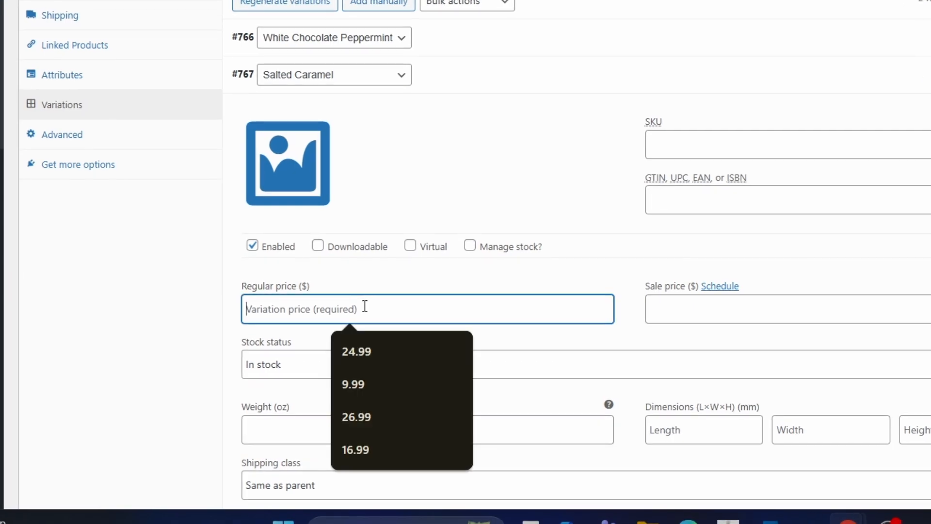
text(6.99)
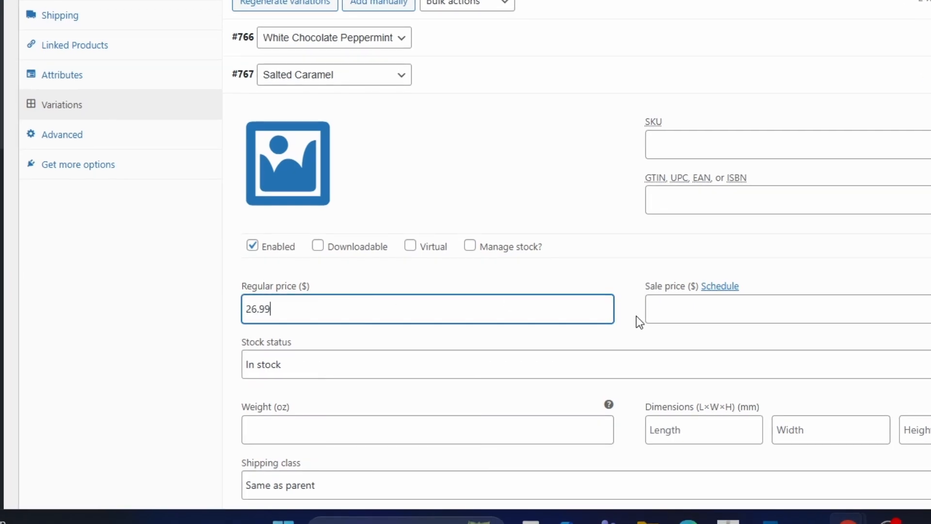
click(681, 317)
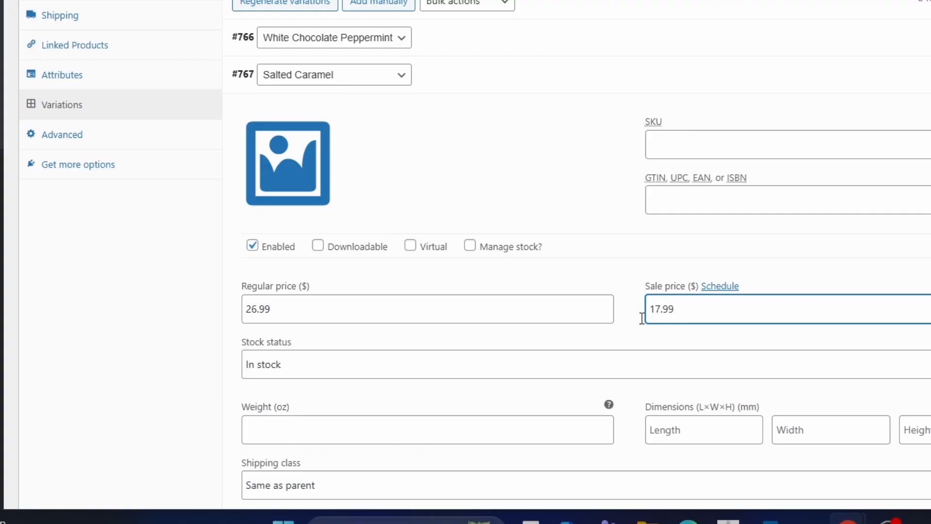
click(630, 283)
Set the bodbutandlip photo of body butters and lip balms from the media library as the product image.
scroll(291, 213, up, 8)
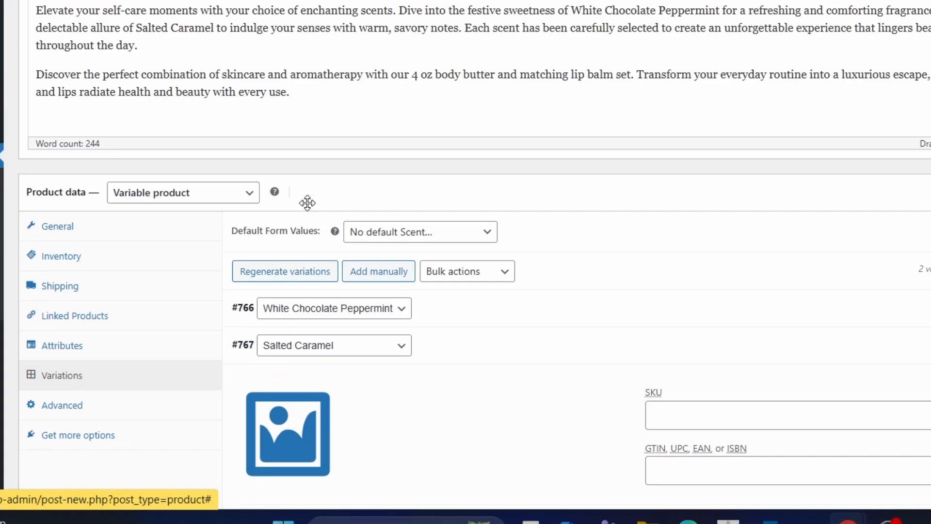
scroll(305, 264, down, 7)
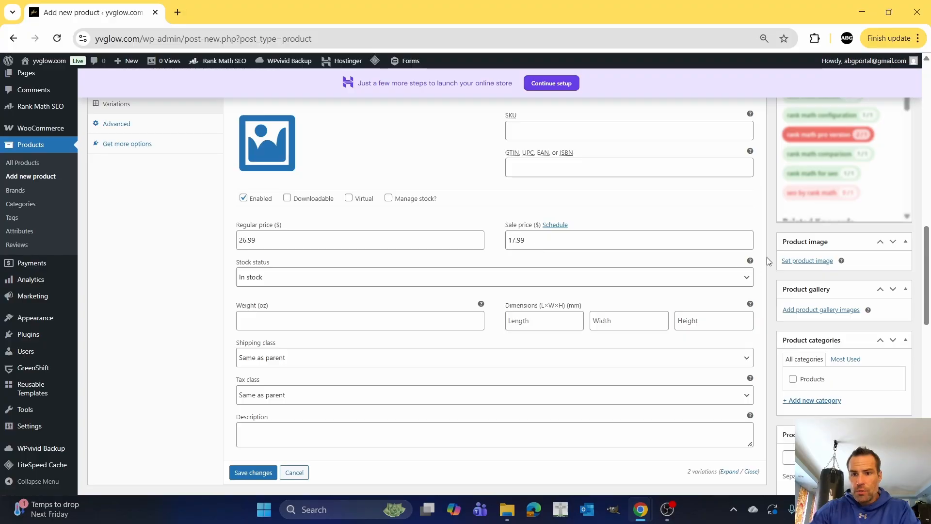
click(805, 261)
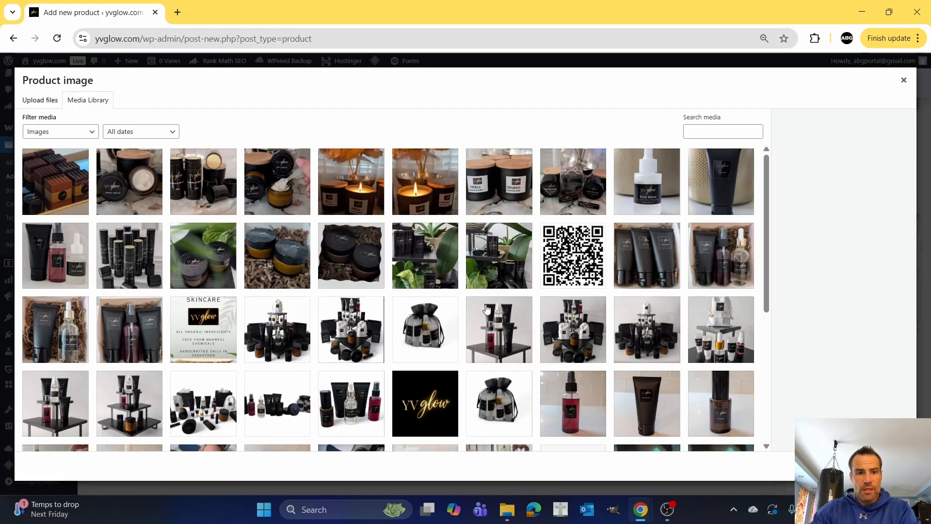
scroll(451, 285, down, 4)
scroll(422, 283, up, 3)
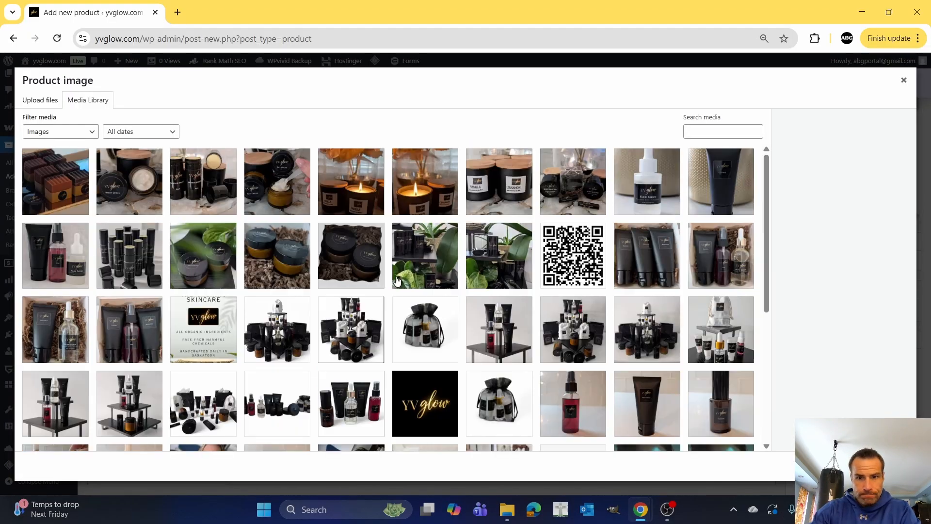
click(560, 195)
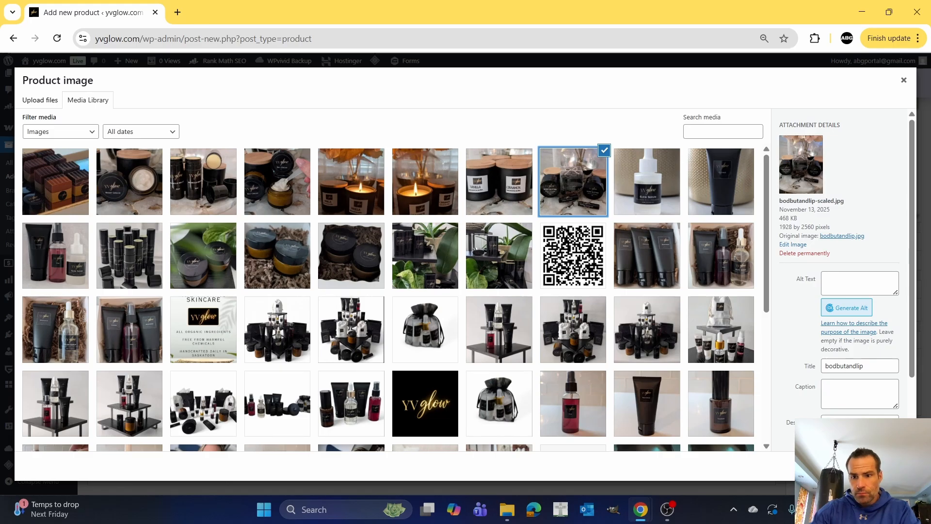
click(878, 465)
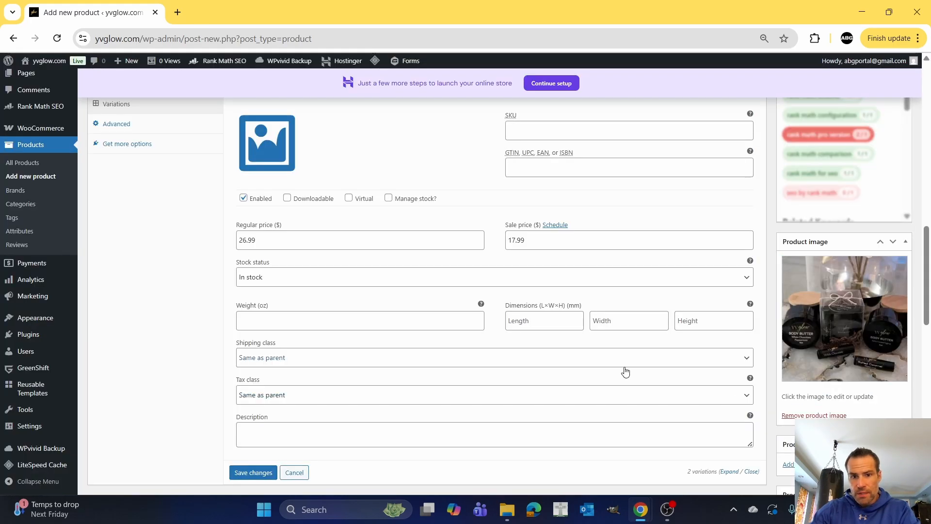
Set the slug to bodybutter-lipbalm and the product short description to "4oz body butter + matching lip balm.".
scroll(624, 370, down, 4)
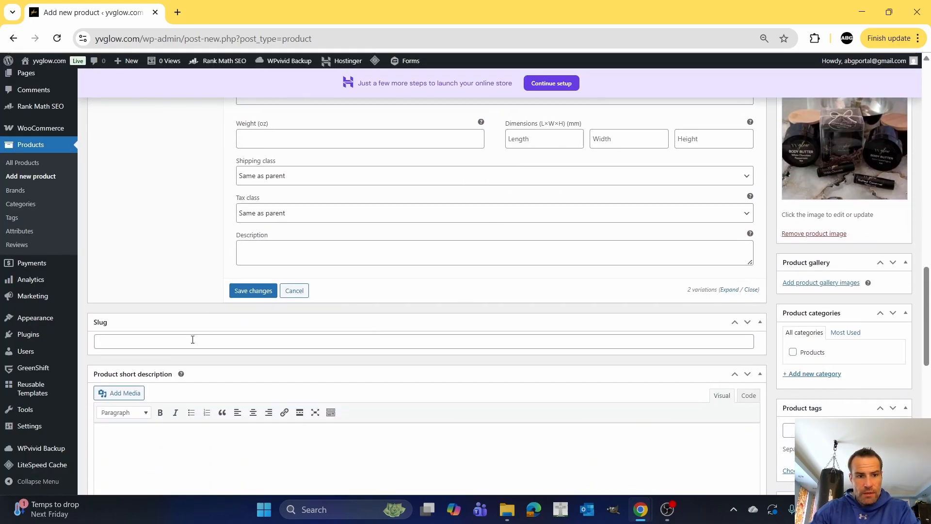
click(160, 342)
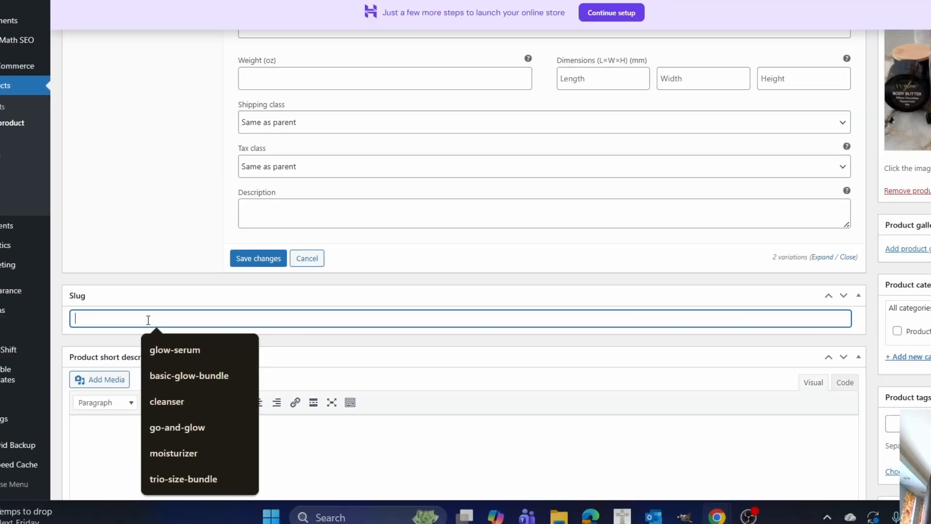
text(bodybutter-lipbalm)
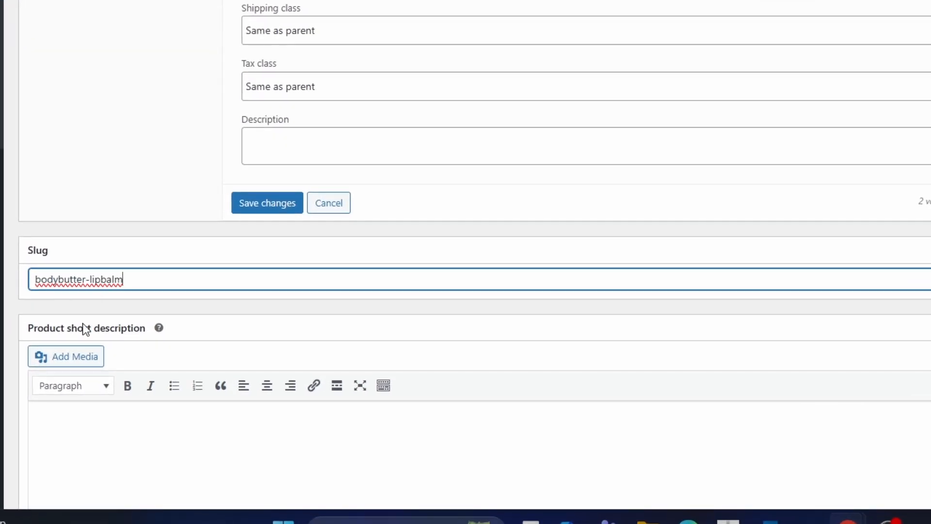
click(90, 428)
scroll(146, 424, down, 2)
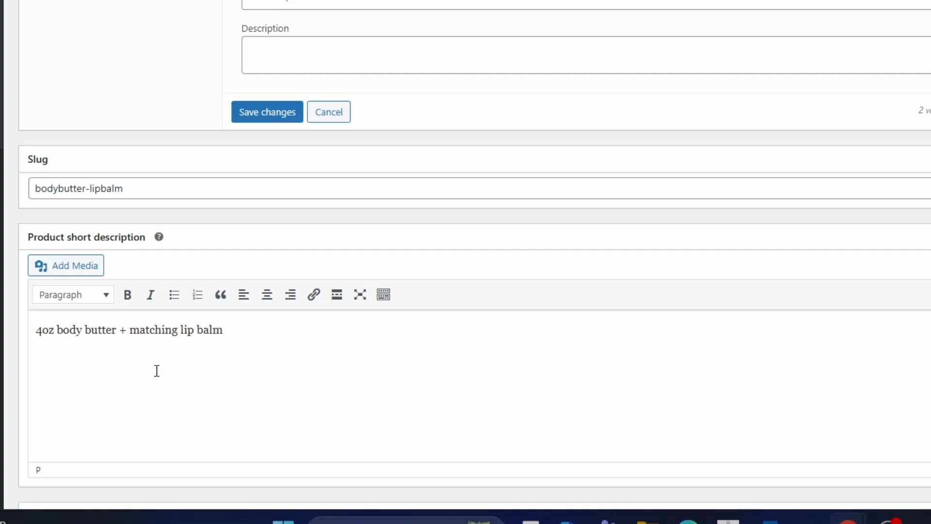
text(.)
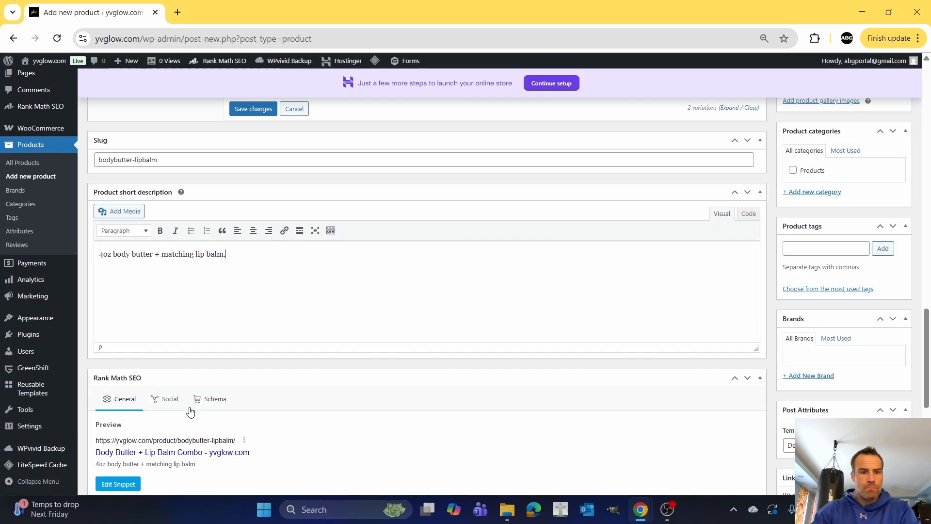
Copy the product title "Body Butter + Lip Balm Combo" and paste it as the Rank Math SEO focus keyword.
scroll(189, 408, down, 3)
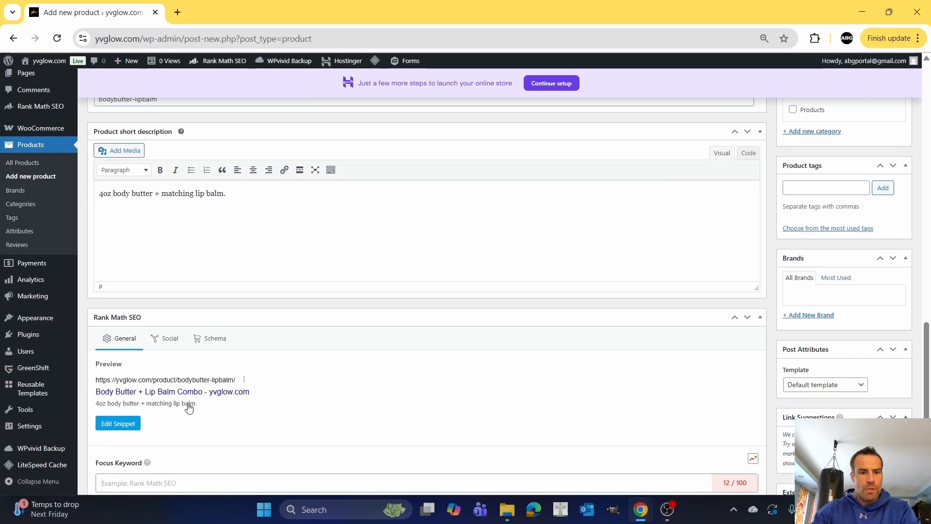
scroll(190, 403, down, 3)
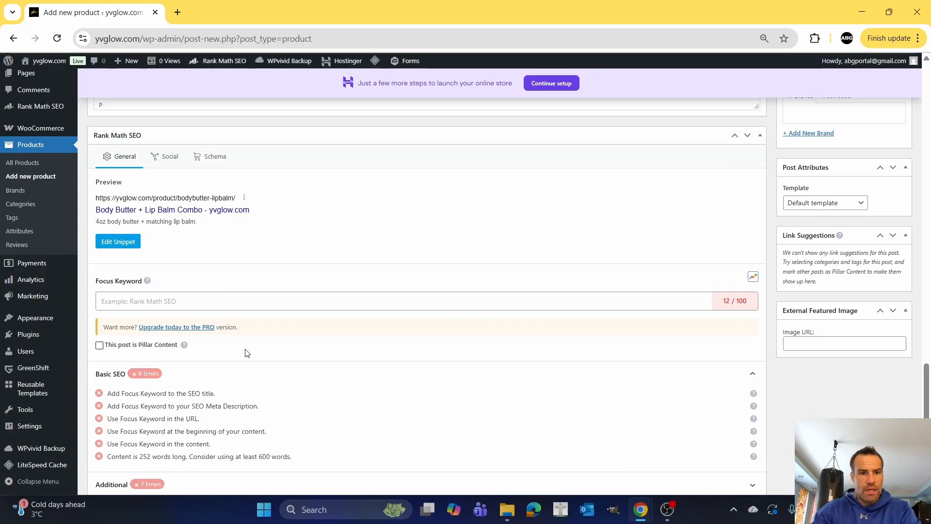
scroll(284, 345, up, 20)
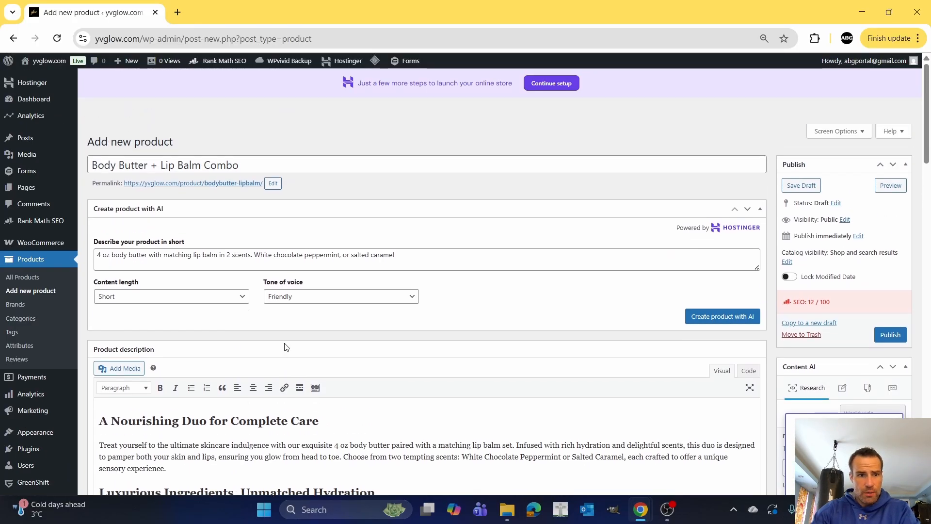
drag(246, 165, 92, 166)
right_click(115, 165)
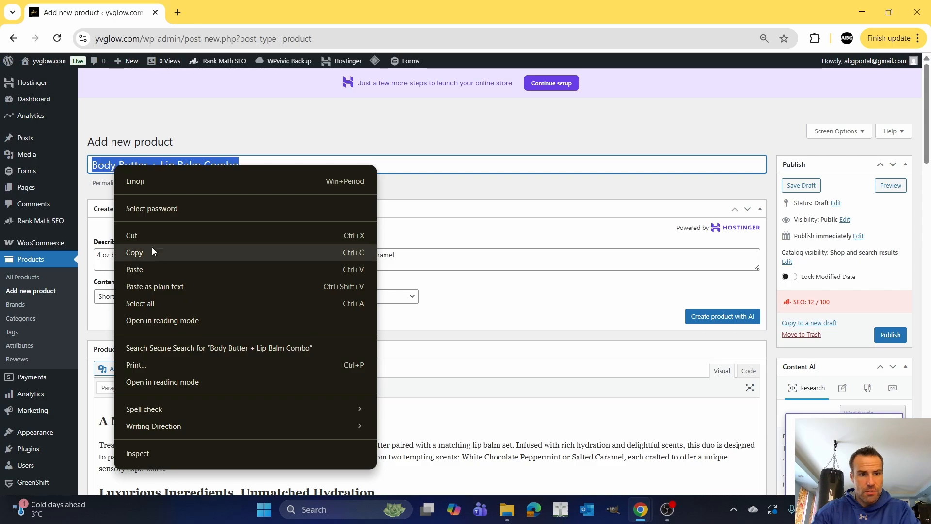
click(152, 251)
scroll(212, 283, down, 15)
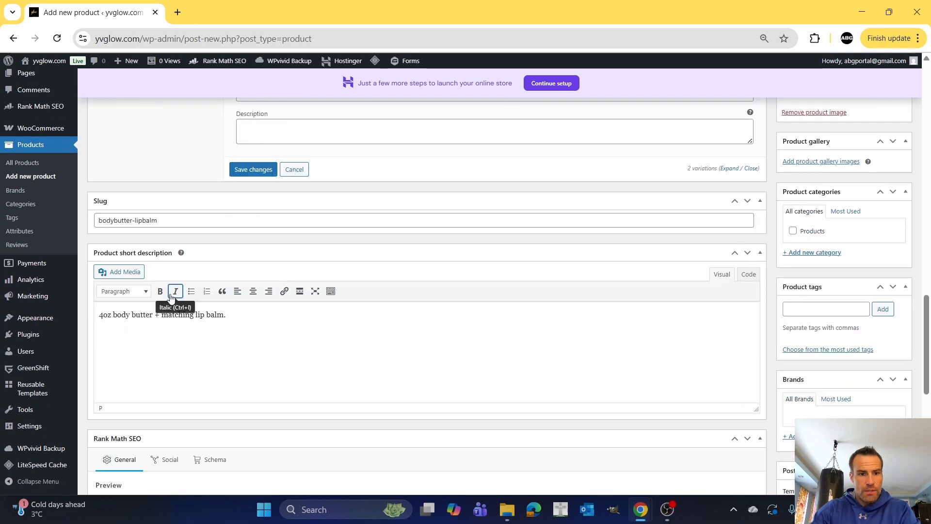
scroll(153, 243, down, 7)
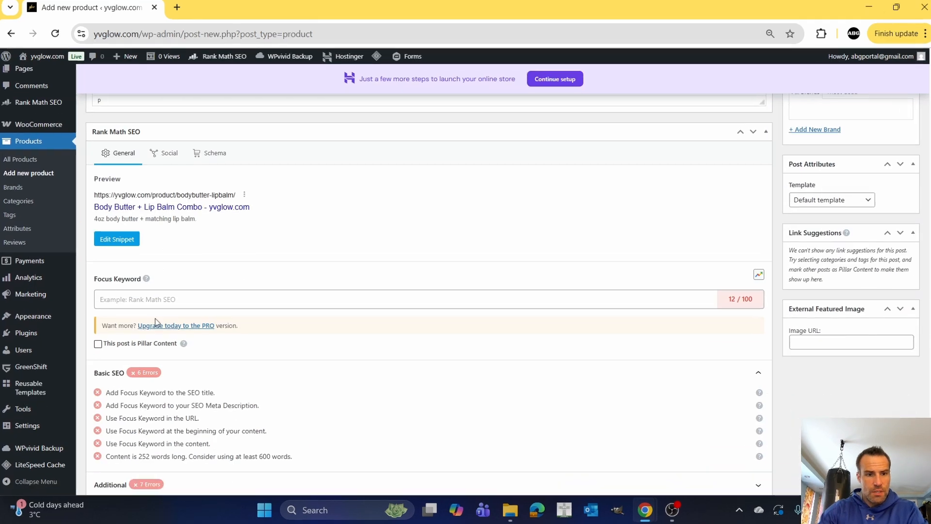
click(142, 300)
key(ctrl+v)
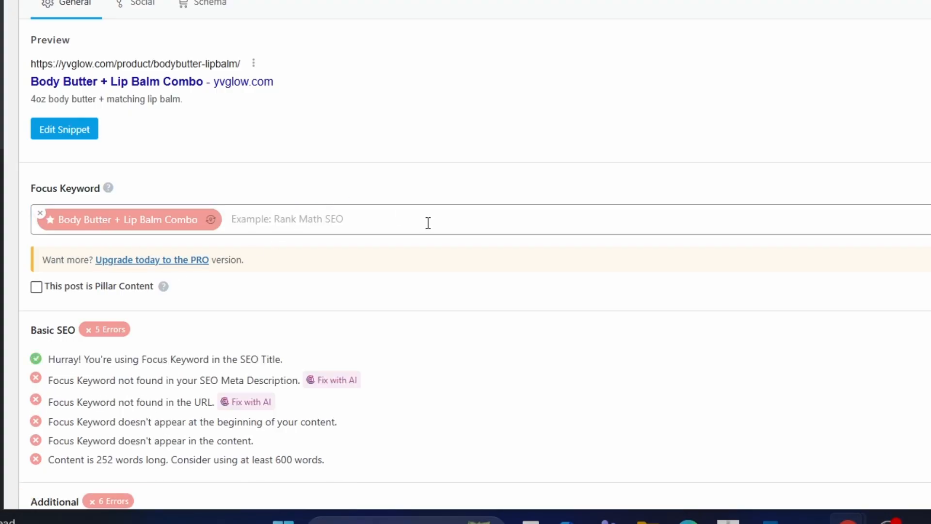
Review the Basic SEO checks for the focus keyword and return to the scent variations.
scroll(359, 253, down, 3)
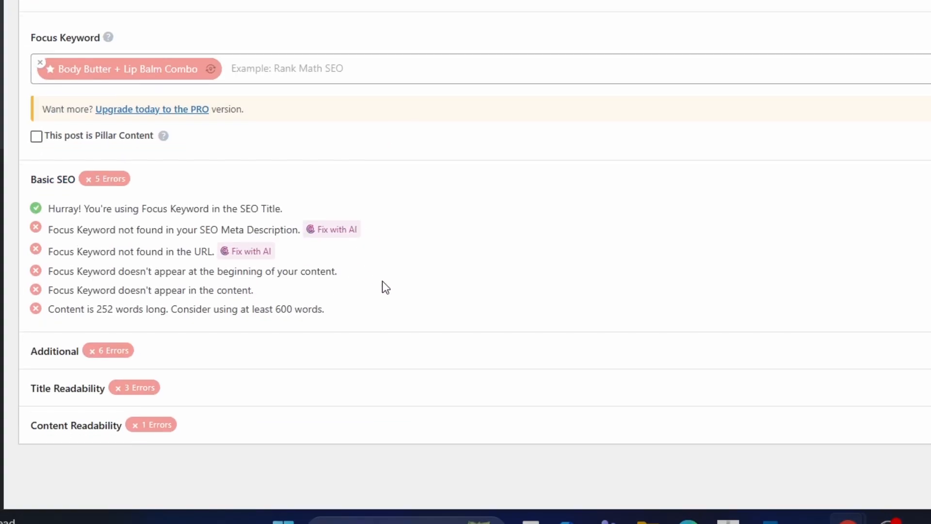
scroll(306, 175, up, 4)
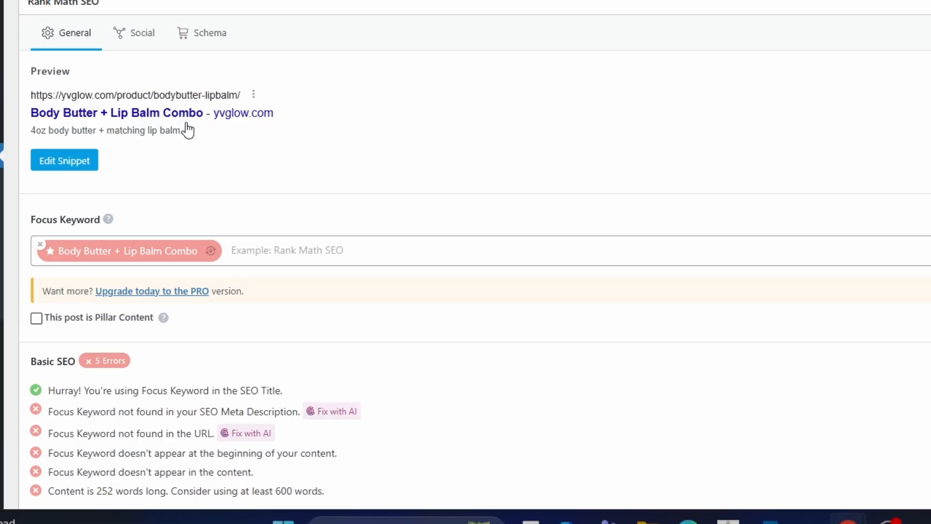
scroll(688, 237, up, 15)
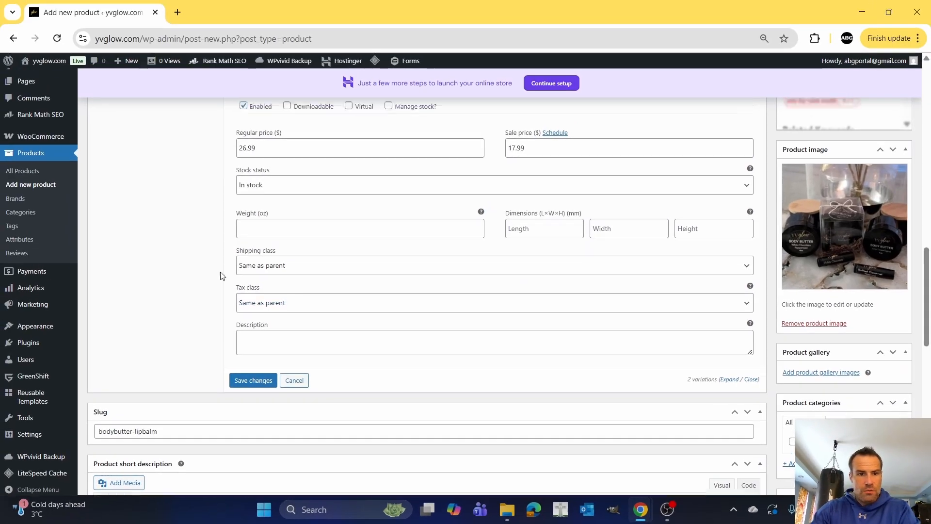
scroll(196, 244, up, 6)
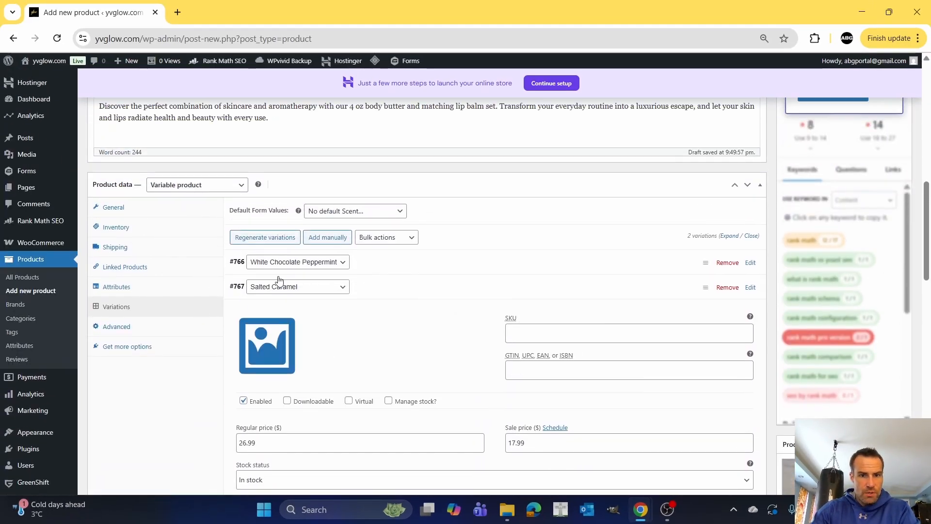
Publish the Body Butter + Lip Balm Combo product and open its live product page.
scroll(732, 291, up, 4)
scroll(790, 290, down, 11)
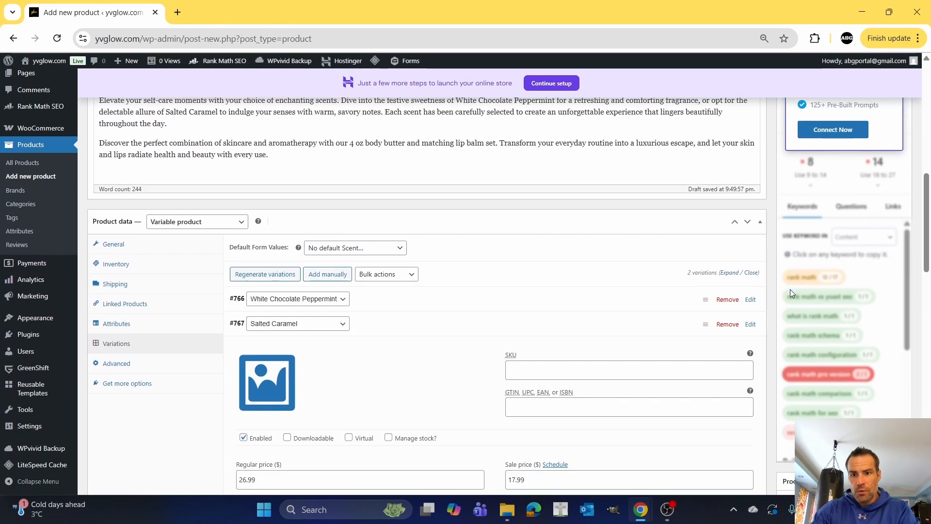
scroll(791, 294, up, 20)
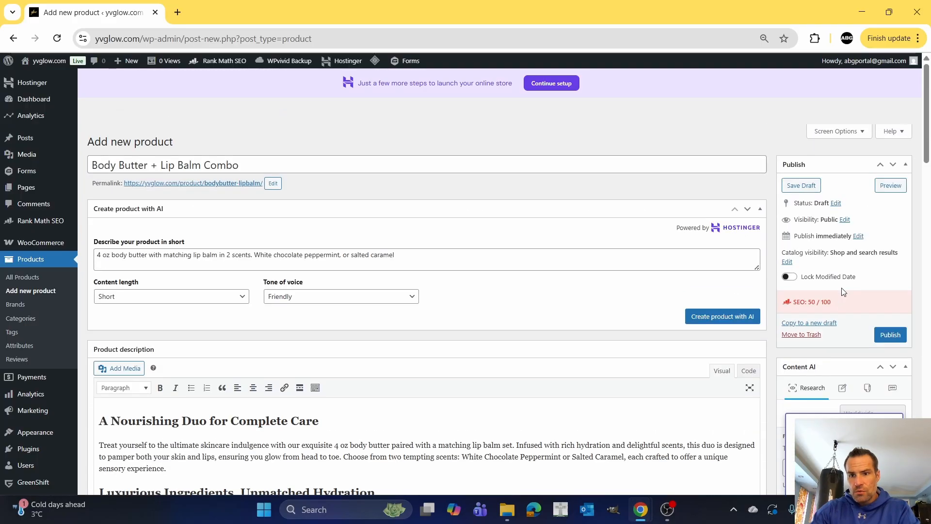
click(891, 335)
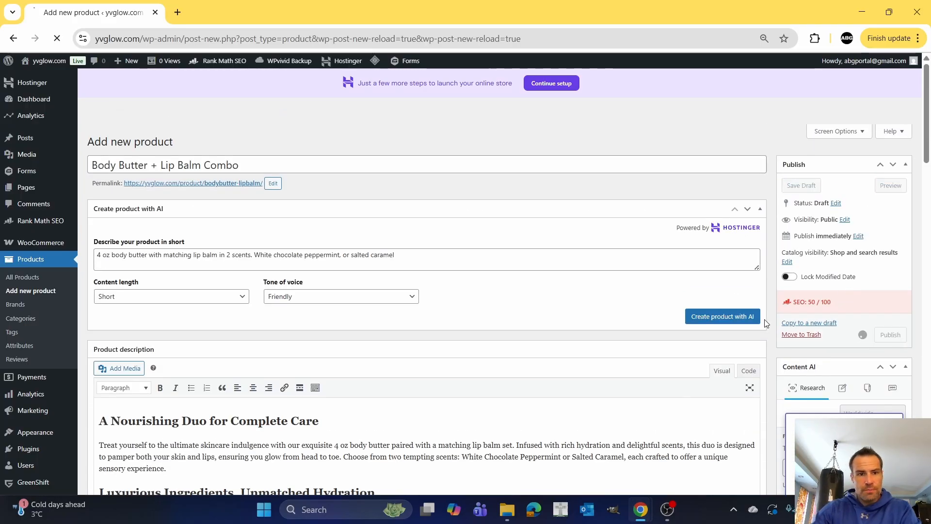
click(166, 62)
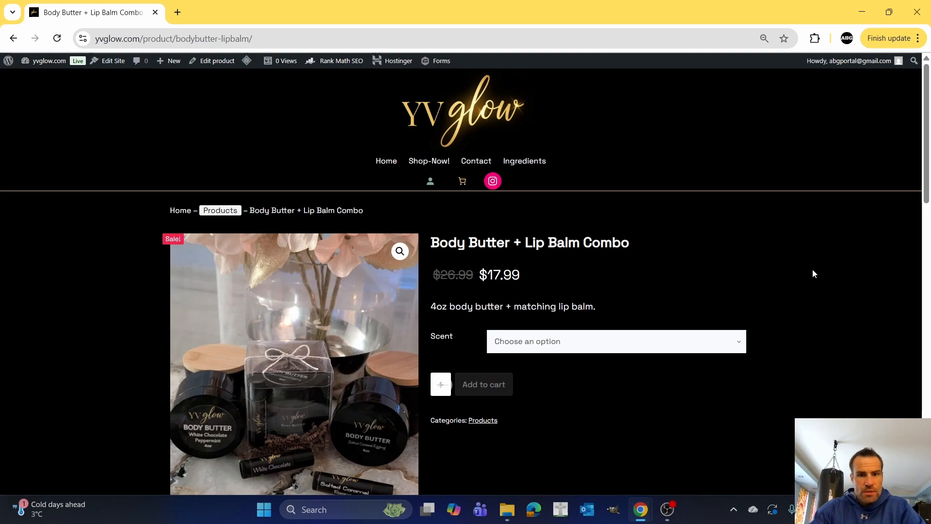
Test the scent selector on the live product page with White Chocolate Peppermint and Salted Caramel.
scroll(808, 264, down, 1)
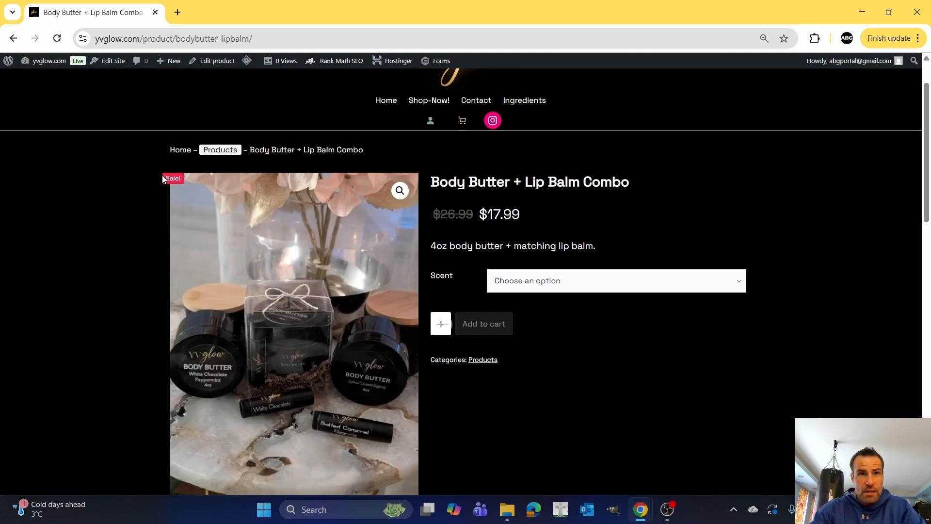
scroll(684, 359, down, 1)
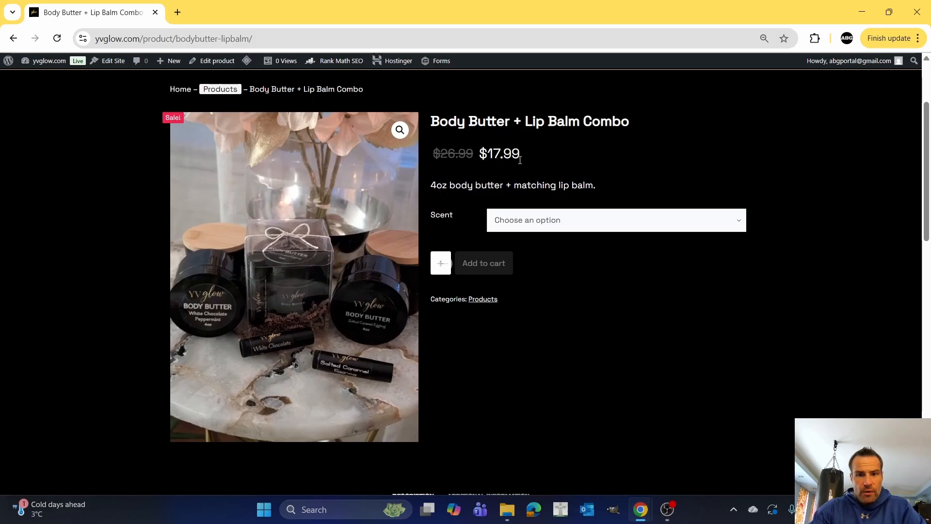
click(591, 228)
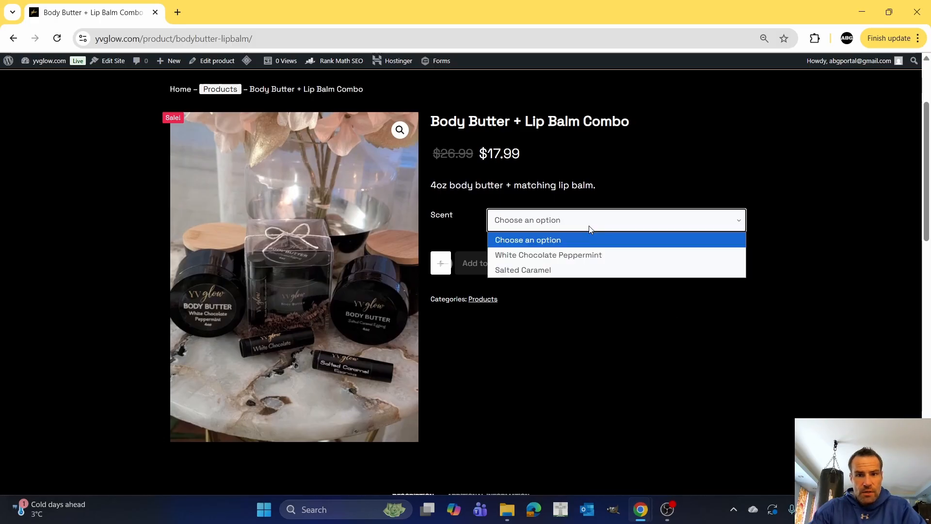
click(593, 257)
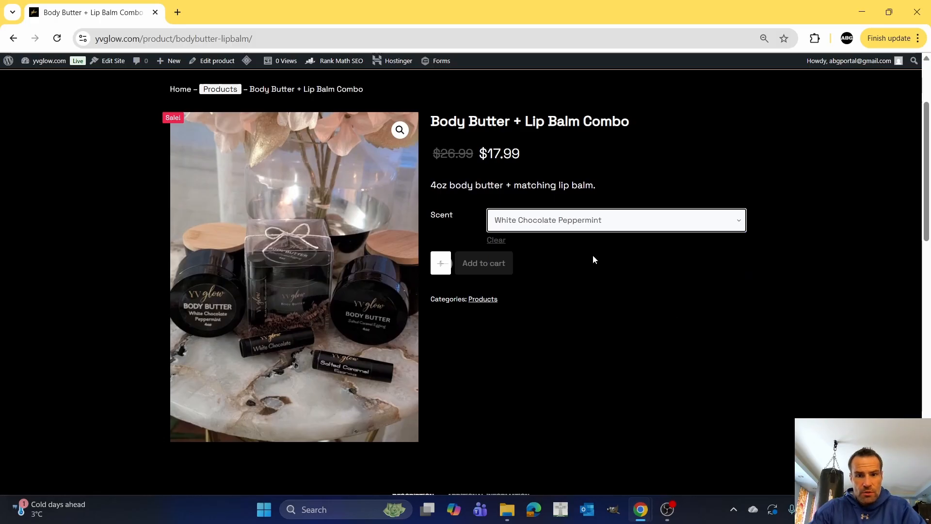
click(589, 221)
click(577, 270)
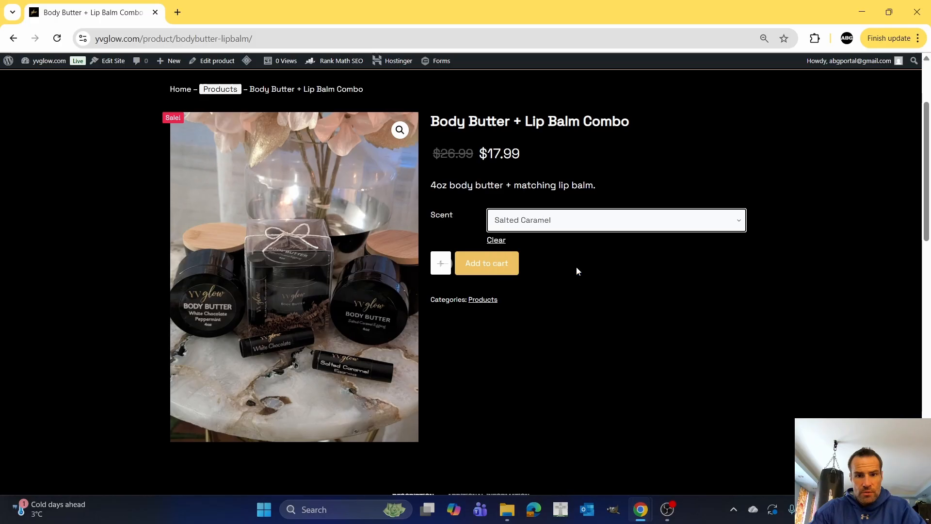
click(589, 222)
click(655, 185)
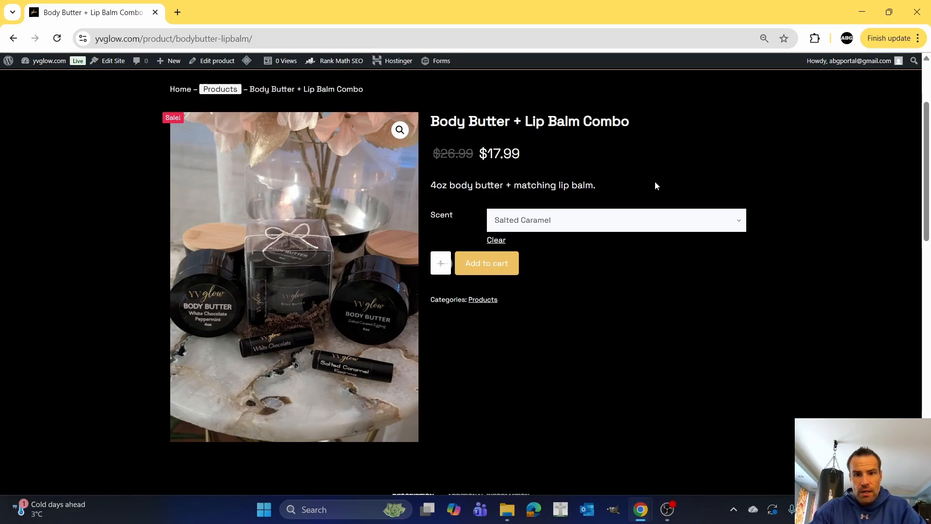
Review the full product description and the related products on the live page.
scroll(626, 323, down, 4)
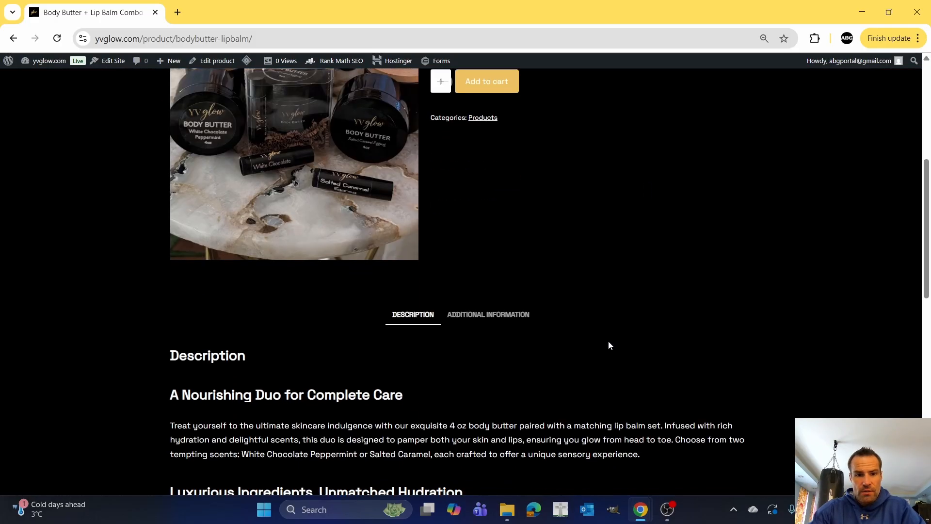
scroll(606, 336, down, 4)
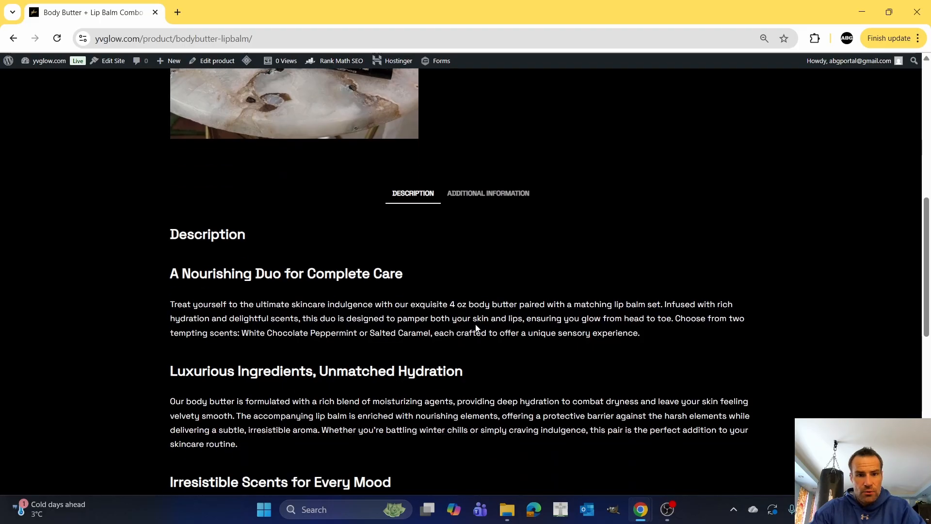
scroll(450, 281, down, 6)
scroll(450, 281, up, 5)
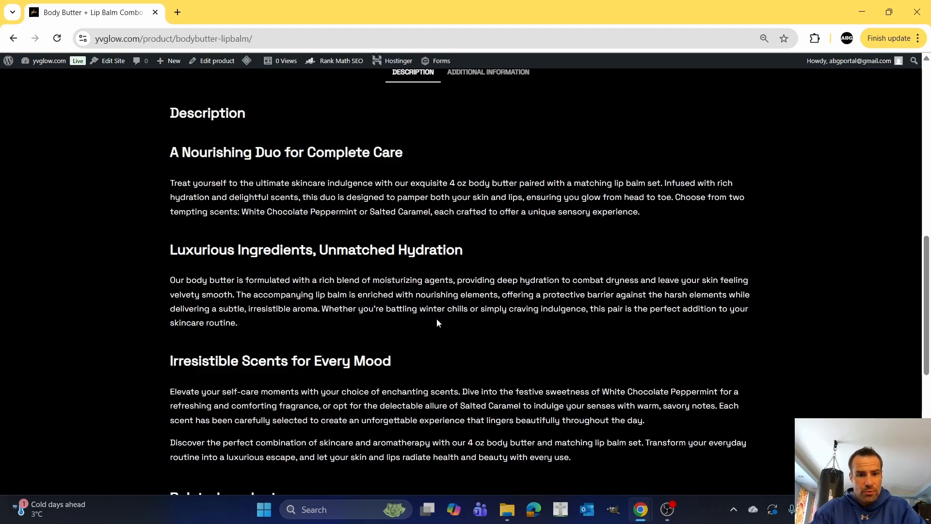
scroll(437, 322, down, 6)
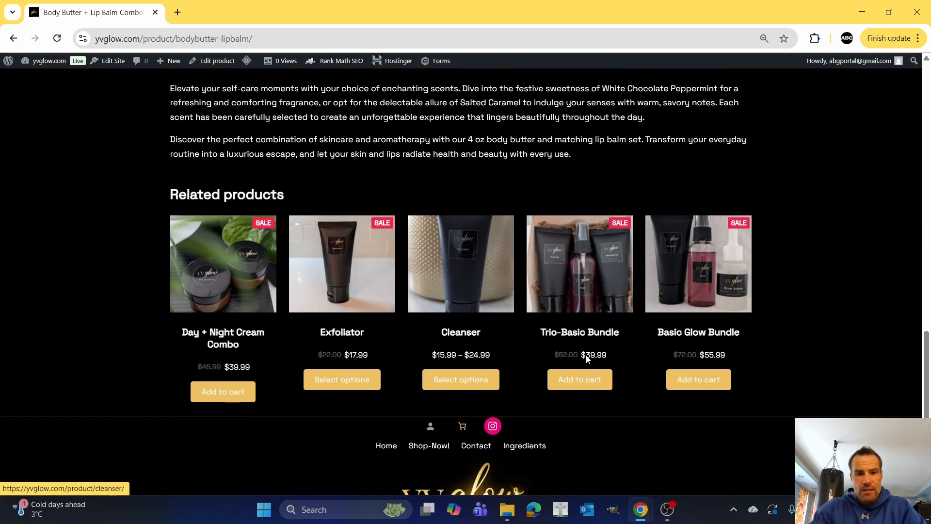
scroll(485, 322, up, 10)
scroll(490, 322, up, 6)
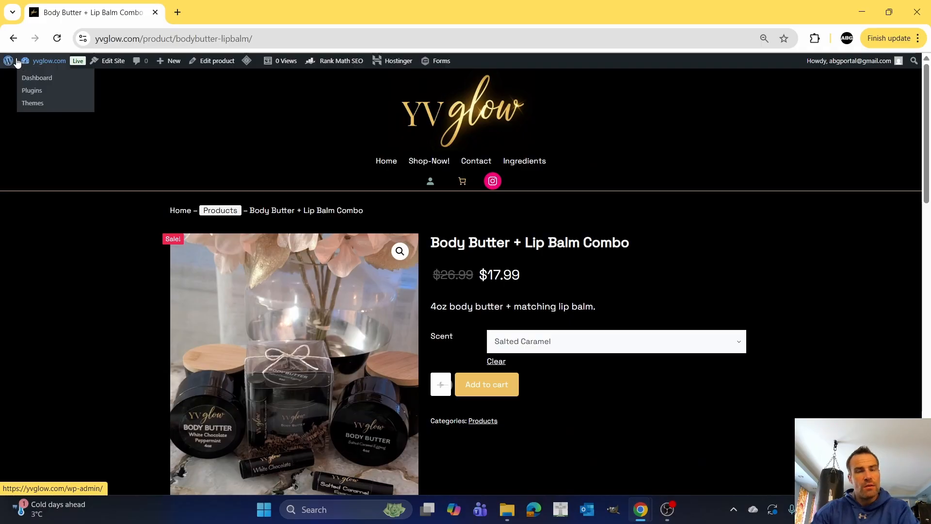
Return to the WordPress dashboard, open the list of all products and look through its entries.
mouse_move(16, 62)
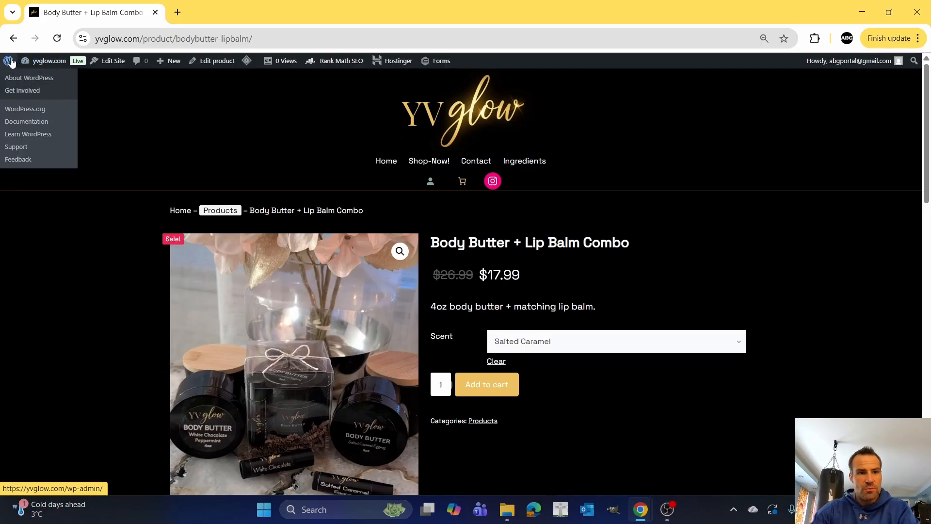
click(10, 62)
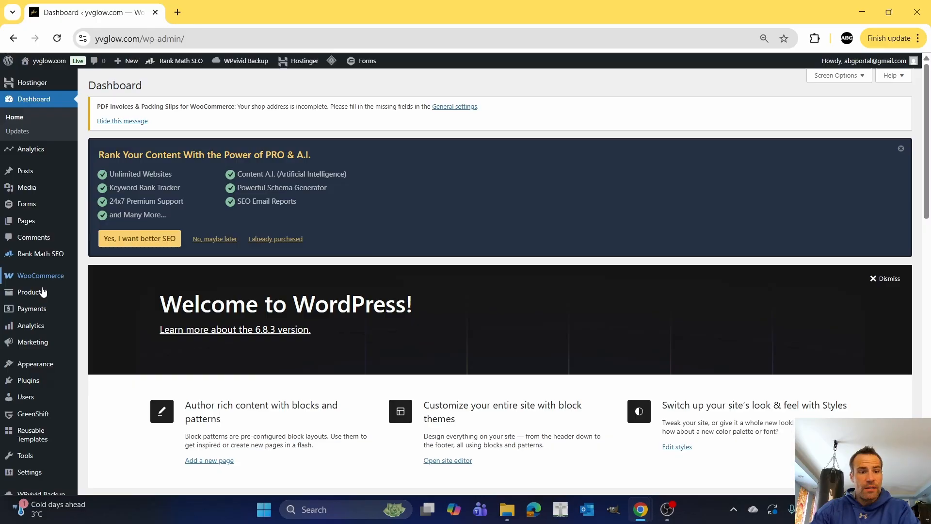
mouse_move(41, 277)
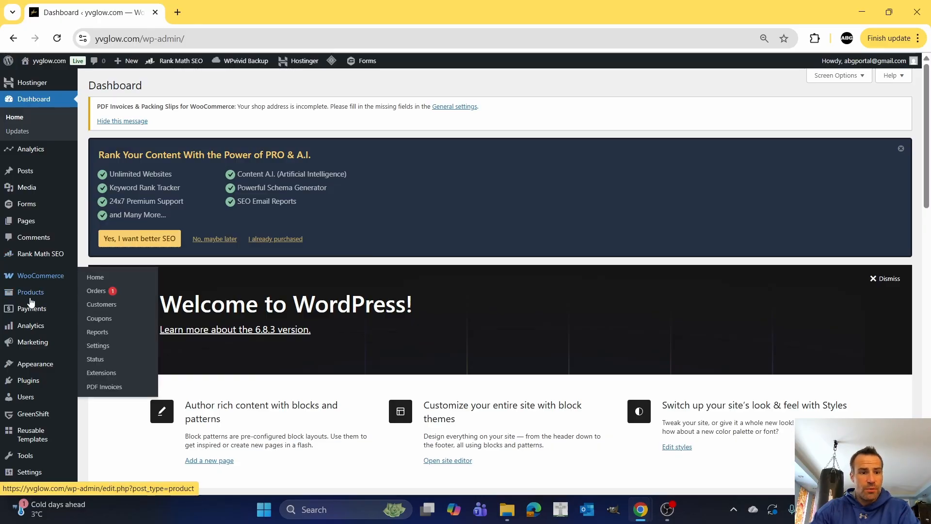
click(34, 296)
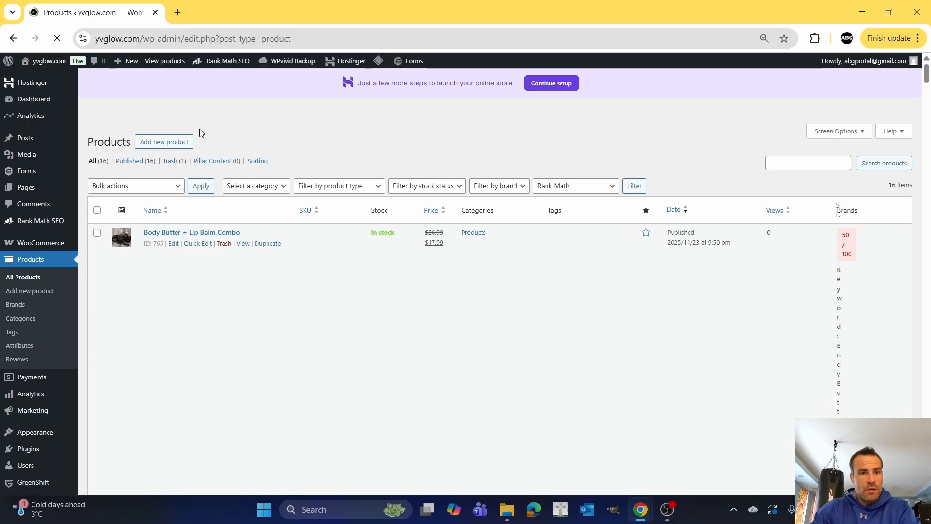
scroll(223, 272, down, 10)
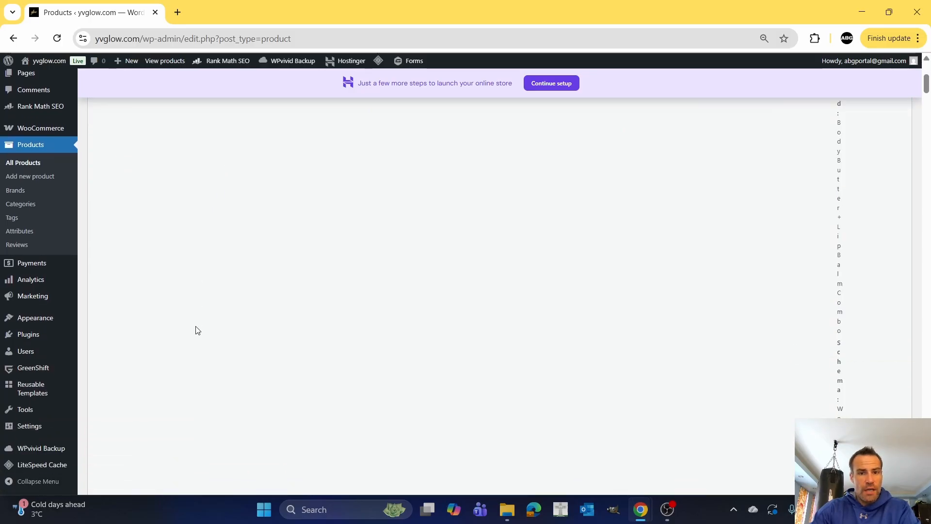
scroll(199, 328, down, 15)
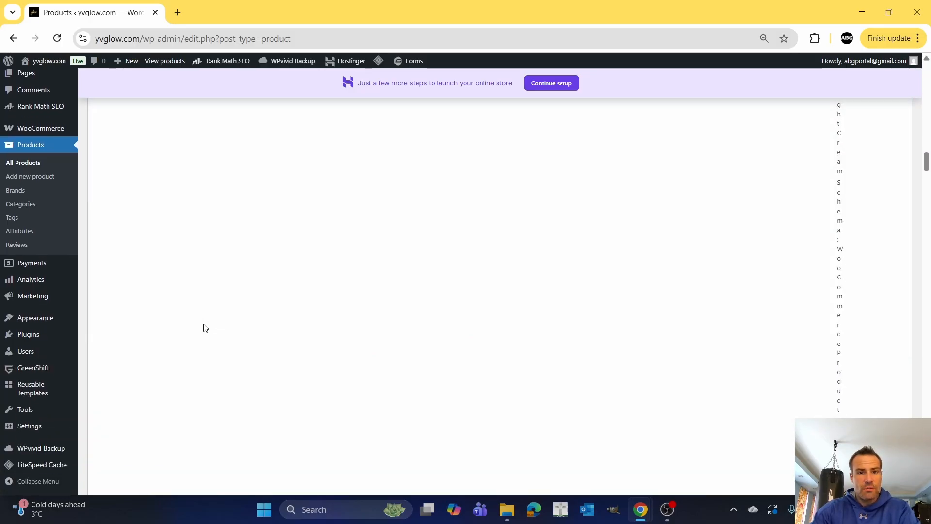
scroll(205, 326, down, 15)
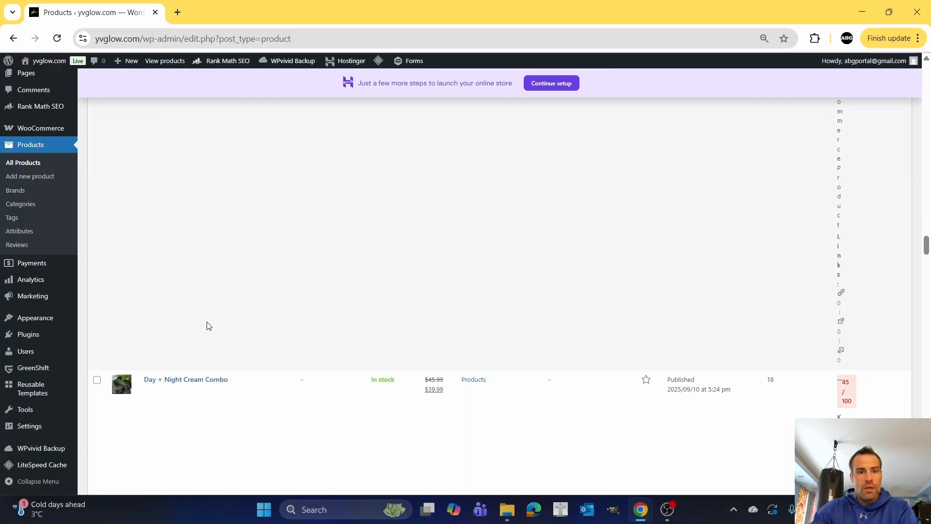
scroll(209, 324, down, 5)
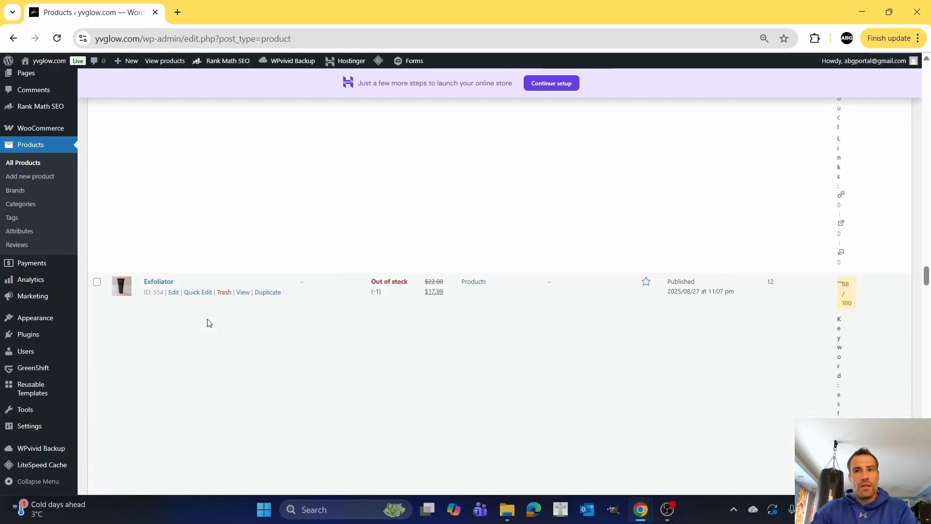